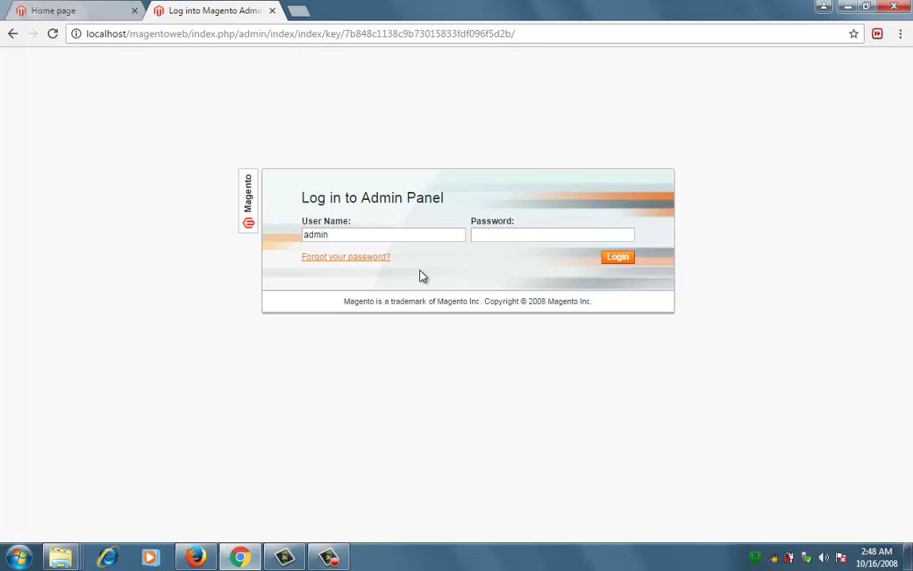
# Sign in to the Magento admin panel with the account password.
pyautogui.click(493, 233)
pyautogui.write('admin123')
pyautogui.press('Return')
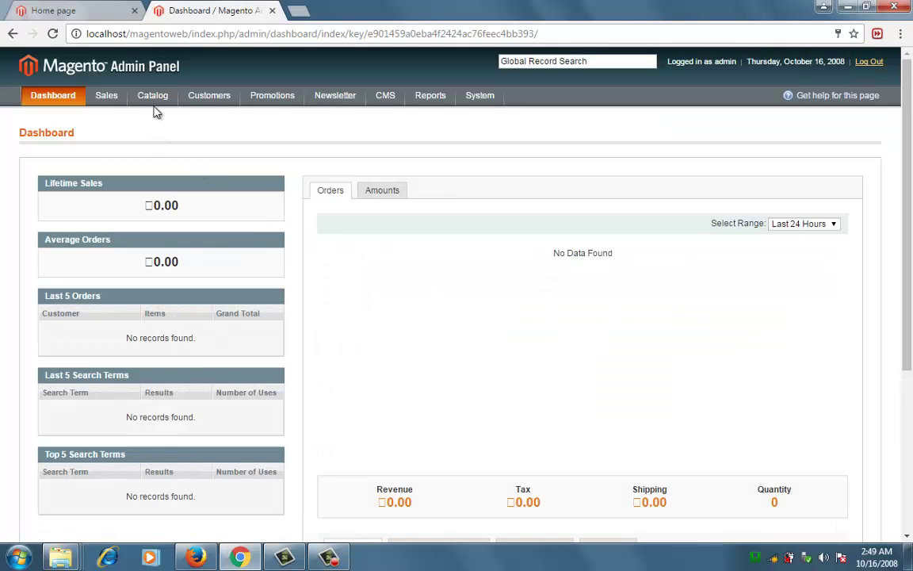
# Go to Catalog > Manage Categories and start a new subcategory under Default Category.
pyautogui.moveTo(152, 102)
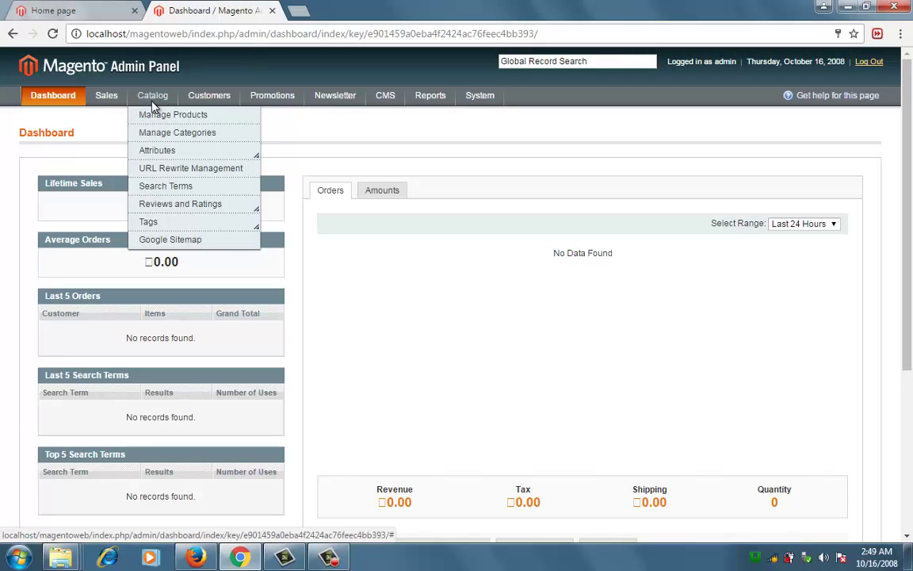
pyautogui.click(166, 134)
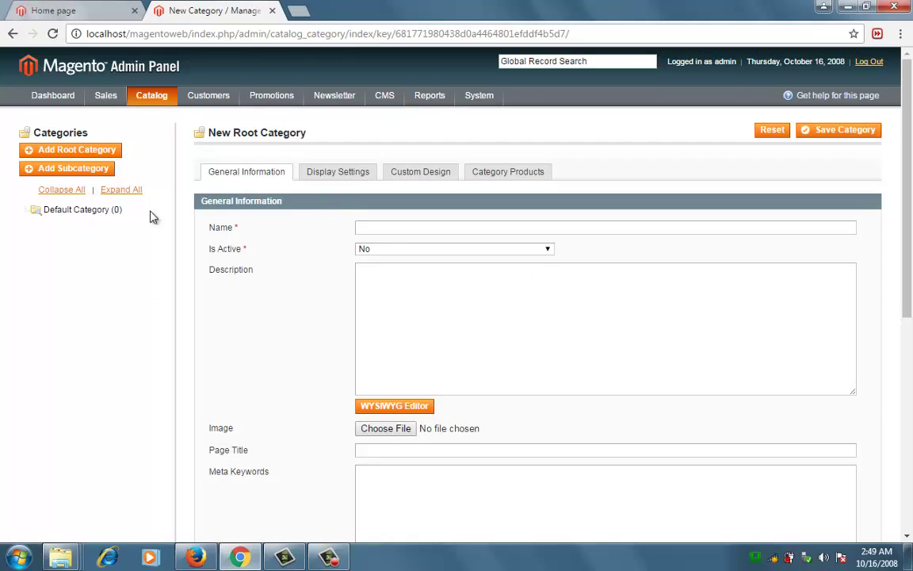
pyautogui.click(78, 210)
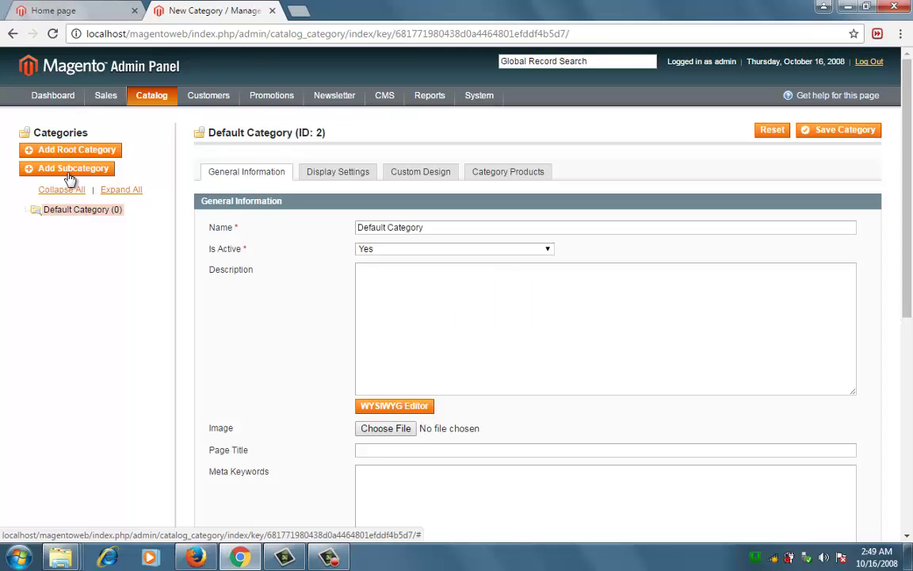
pyautogui.click(68, 173)
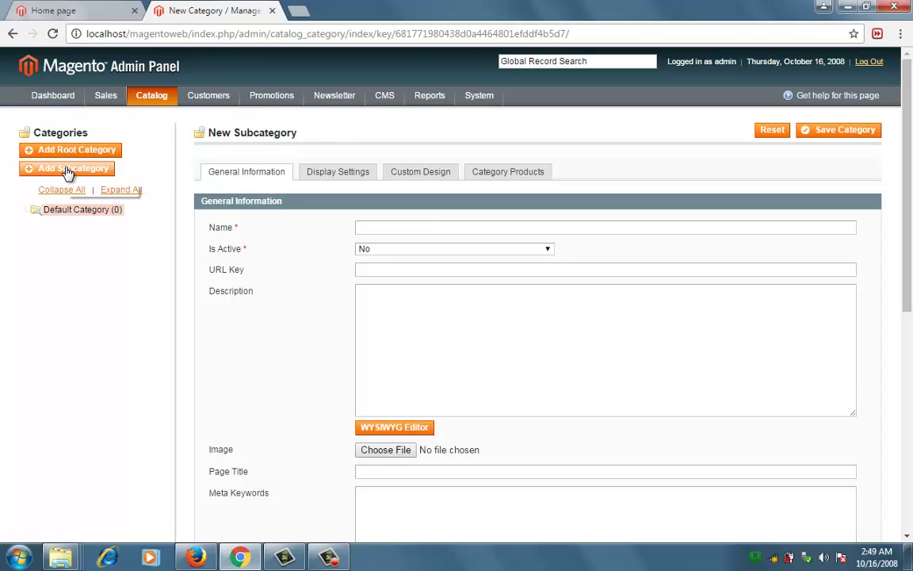
# Name it 'Solar Pannel', set Is Active to Yes, URL key solar-panel, description 'Innova Solar Pannel'.
pyautogui.click(384, 225)
pyautogui.write('Solar')
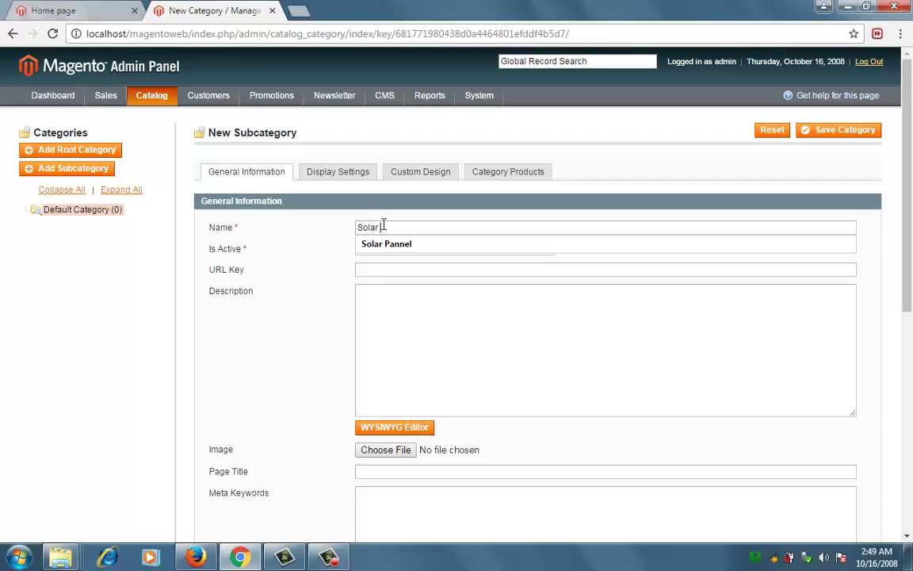
pyautogui.write(' Pannel')
pyautogui.click(390, 244)
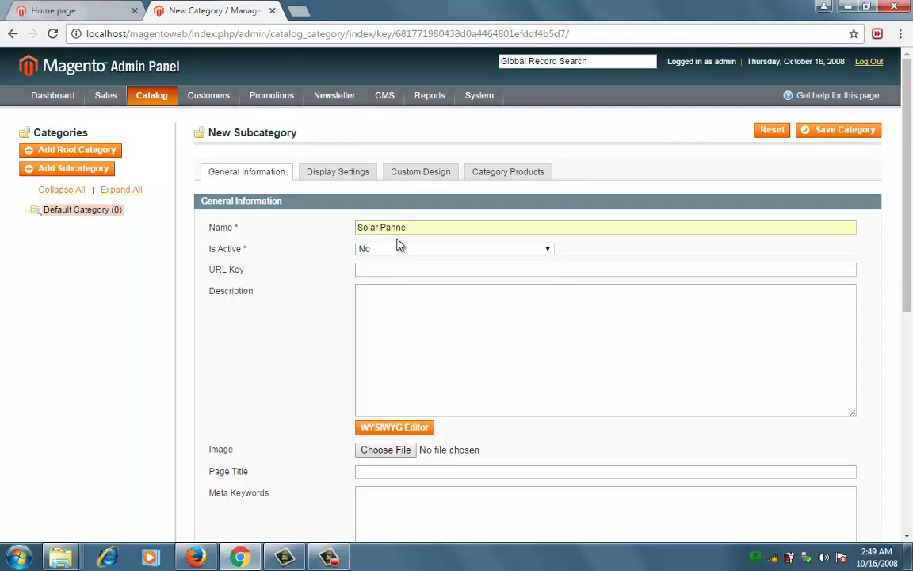
pyautogui.click(396, 252)
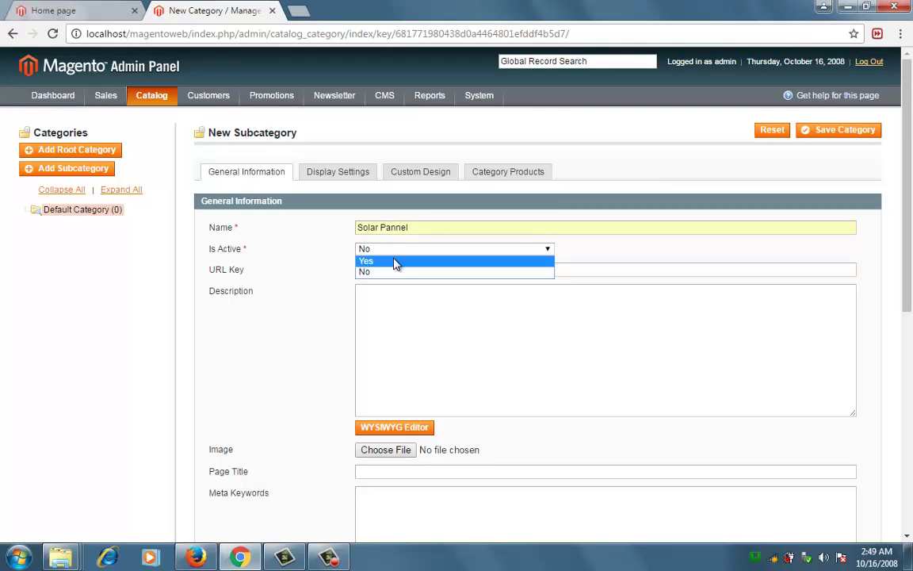
pyautogui.click(396, 262)
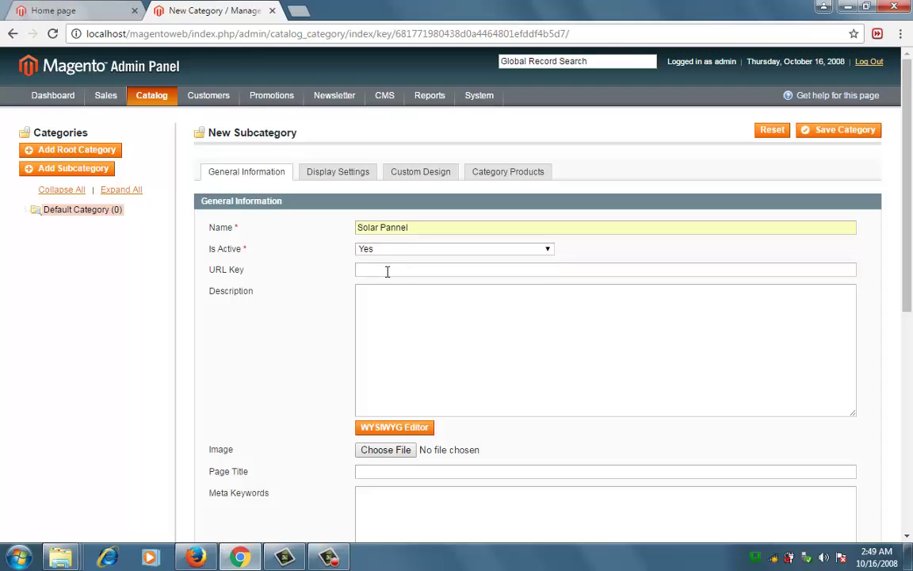
pyautogui.write('solar')
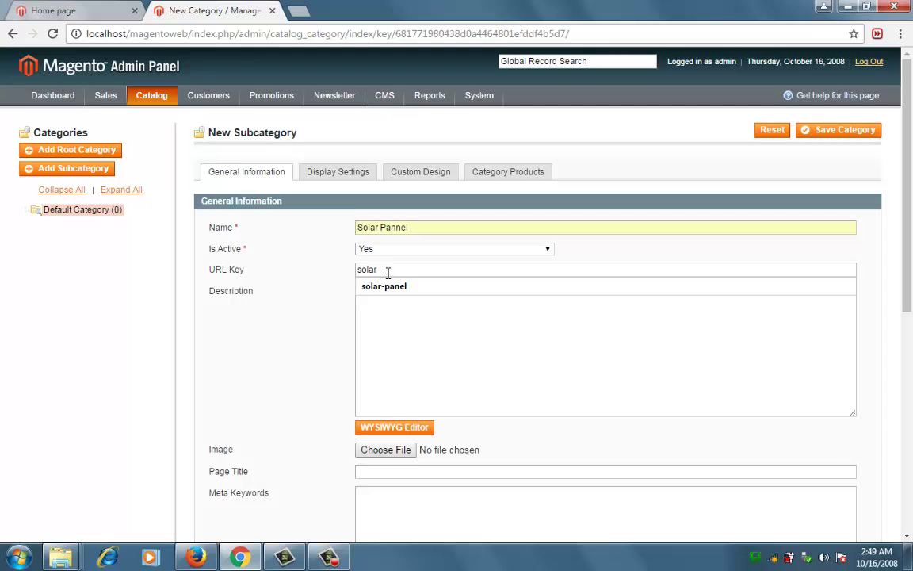
pyautogui.click(384, 286)
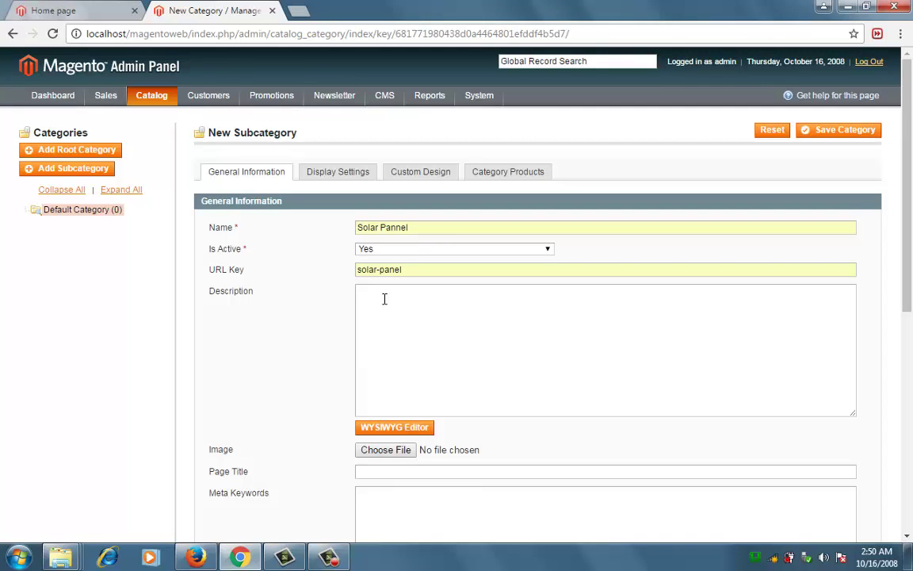
pyautogui.write('Innova Solar Pannel')
# Set the page title to 'Solar Pannel'.
pyautogui.scroll(-3, 824, 305)
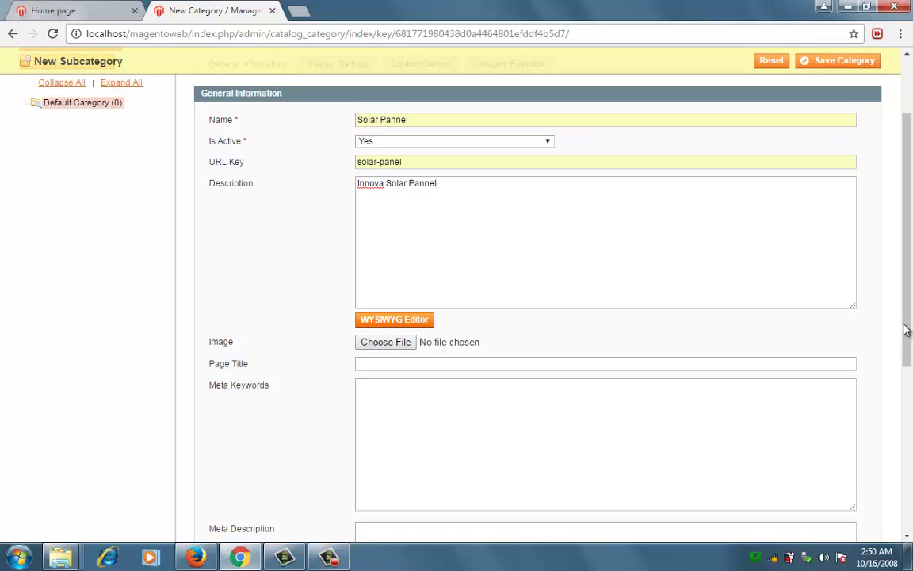
pyautogui.scroll(-1, 907, 325)
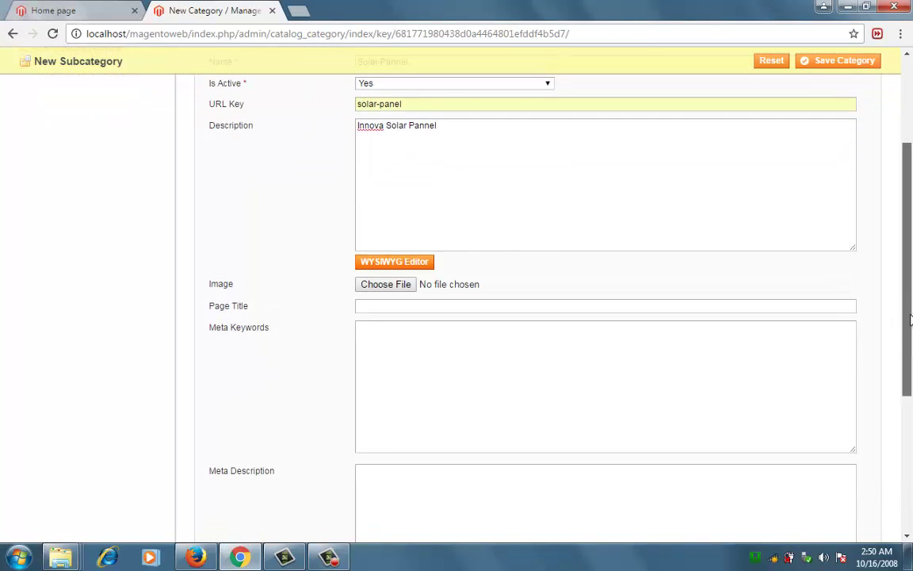
pyautogui.scroll(2, 910, 317)
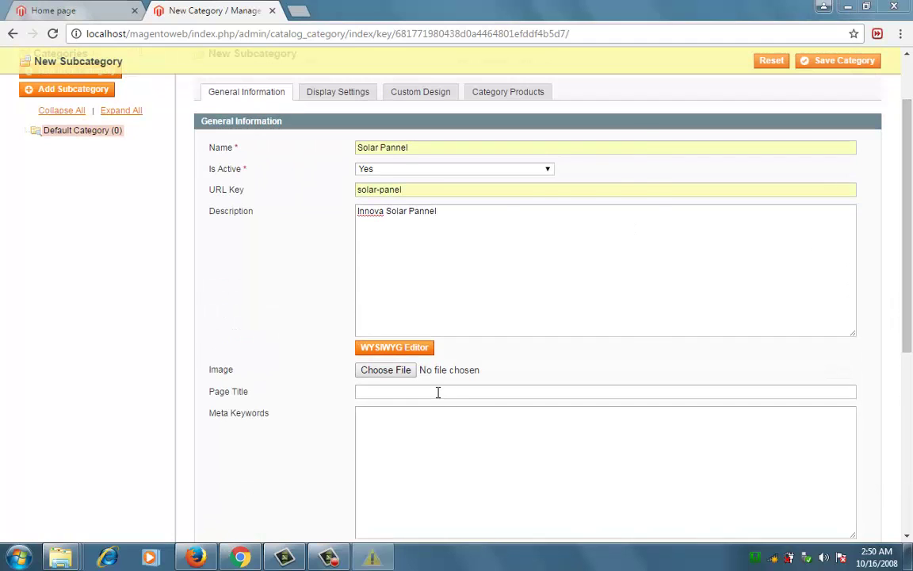
pyautogui.click(437, 392)
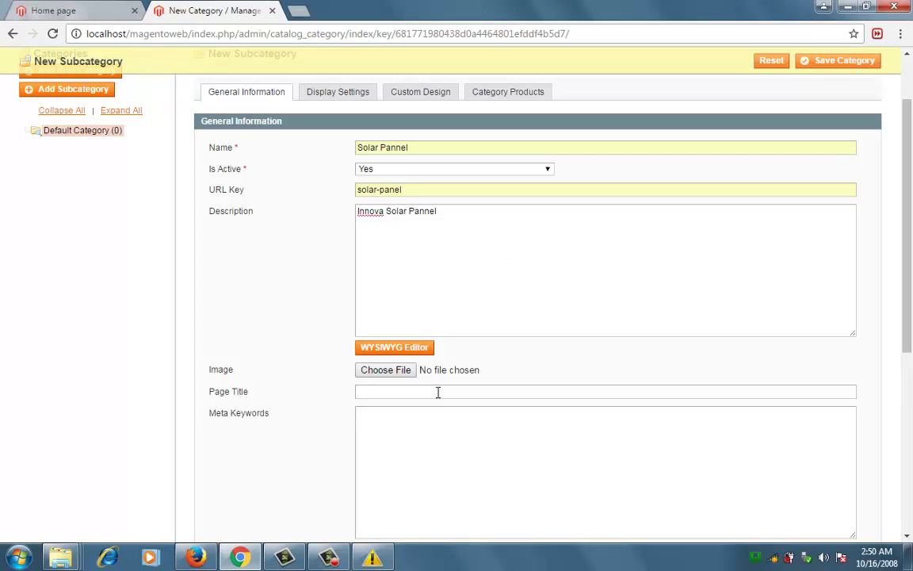
pyautogui.write('So')
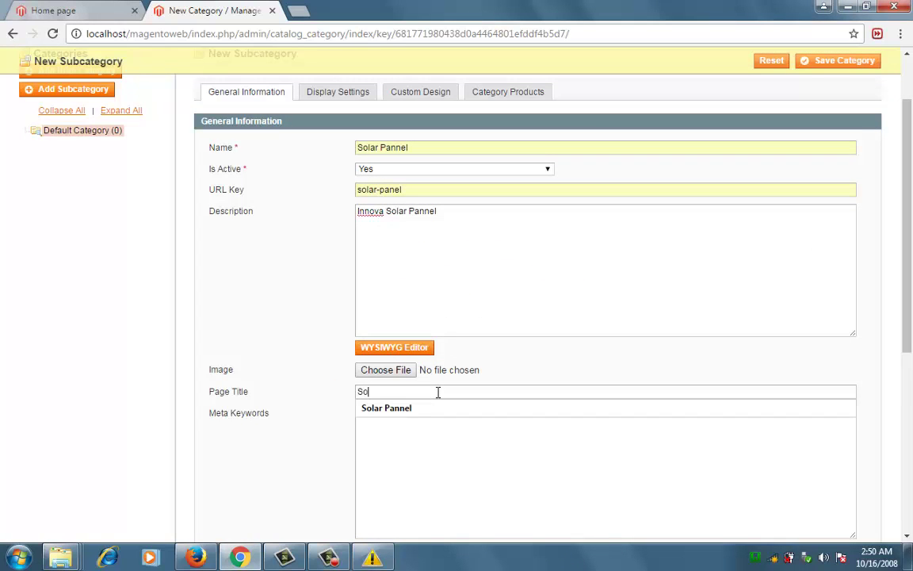
pyautogui.write('lar Pnn')
pyautogui.press('BackSpace')
pyautogui.press('BackSpace')
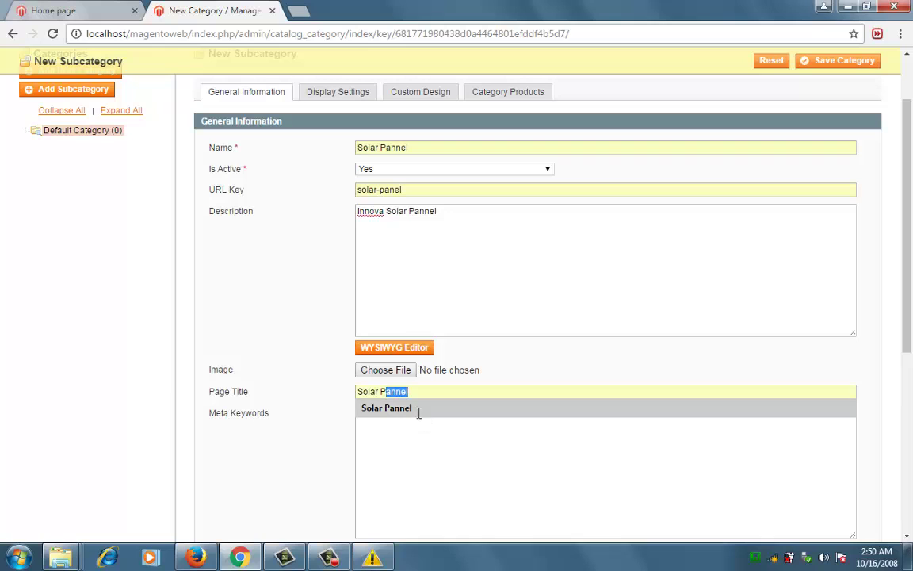
pyautogui.click(418, 412)
# Copy 'Solar Pannel' into meta keywords and meta description, then save the category.
pyautogui.scroll(-1, 792, 333)
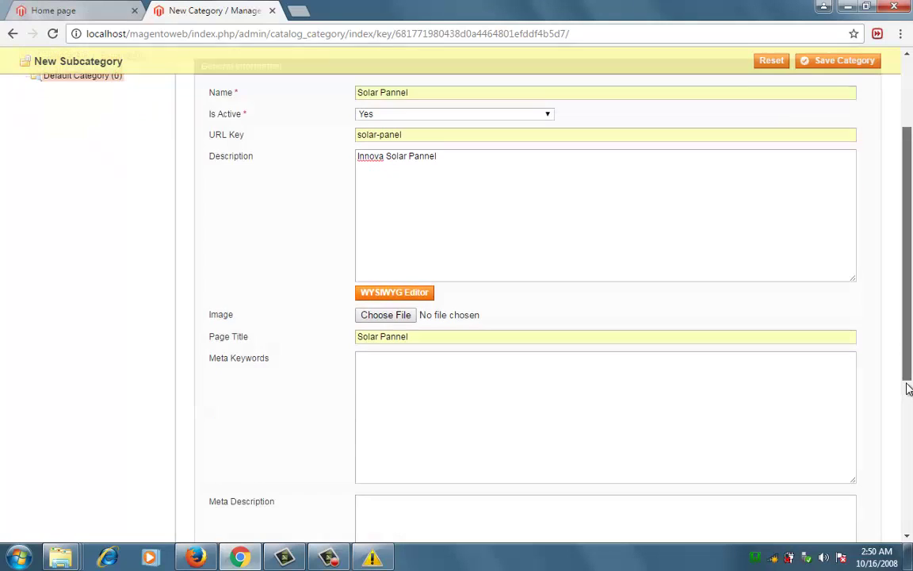
pyautogui.moveTo(416, 312); pyautogui.dragTo(343, 318)
pyautogui.hotkey('ctrl', 'c')
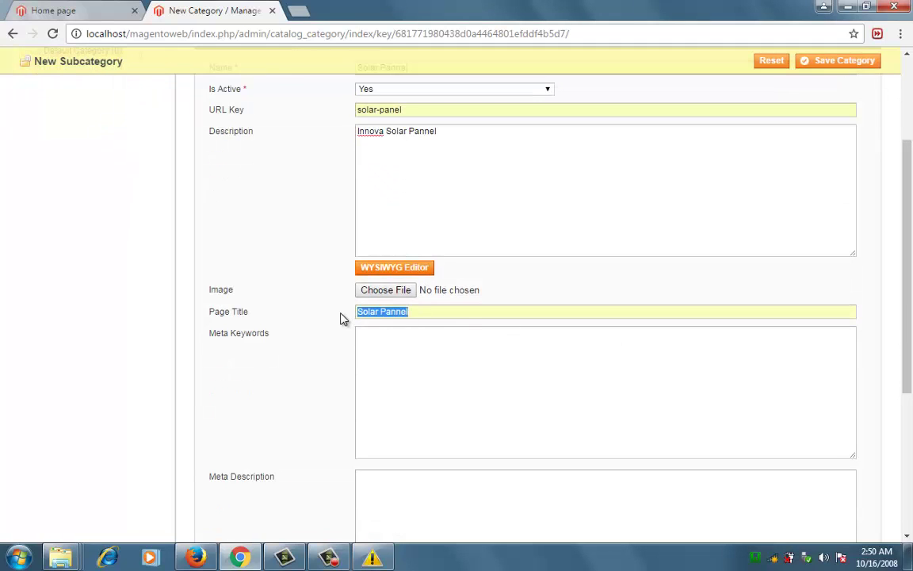
pyautogui.click(377, 363)
pyautogui.hotkey('ctrl', 'v')
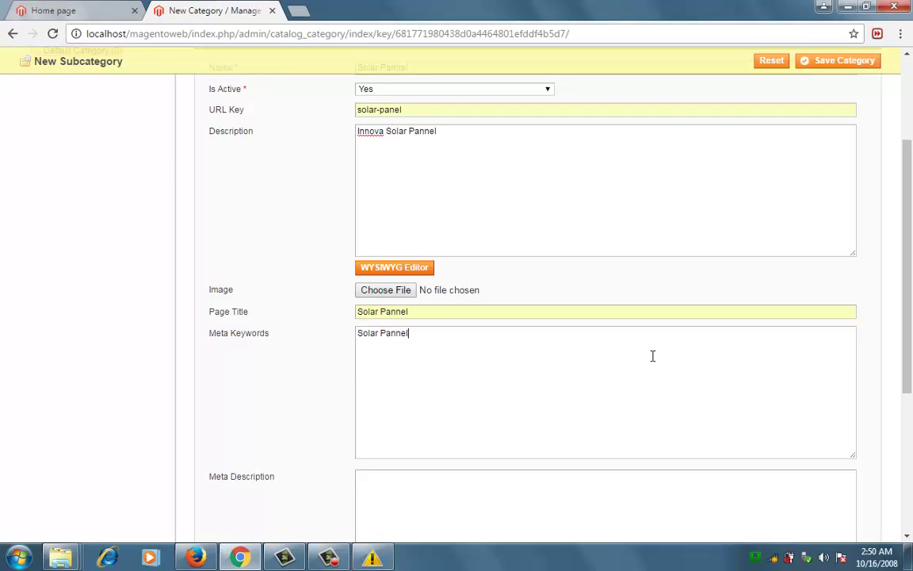
pyautogui.moveTo(910, 382); pyautogui.dragTo(911, 409)
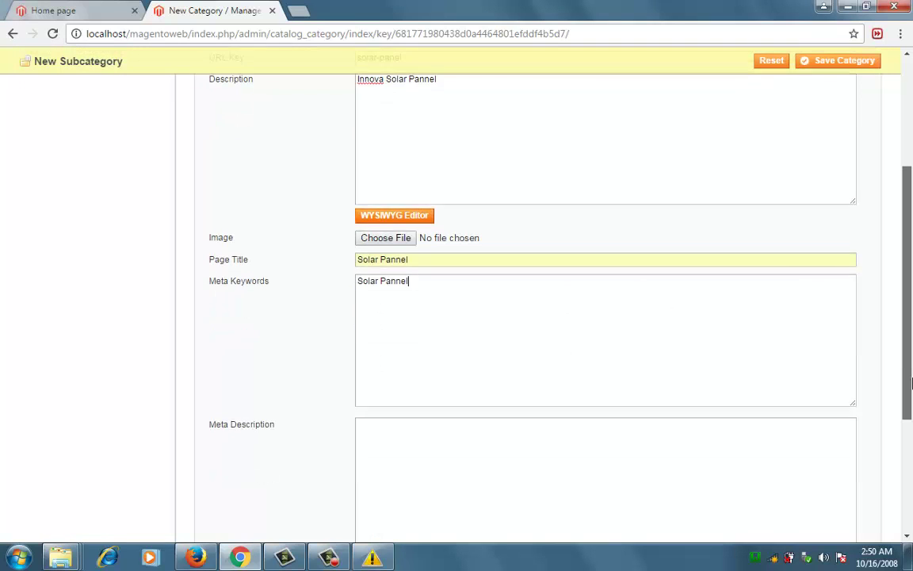
pyautogui.click(465, 456)
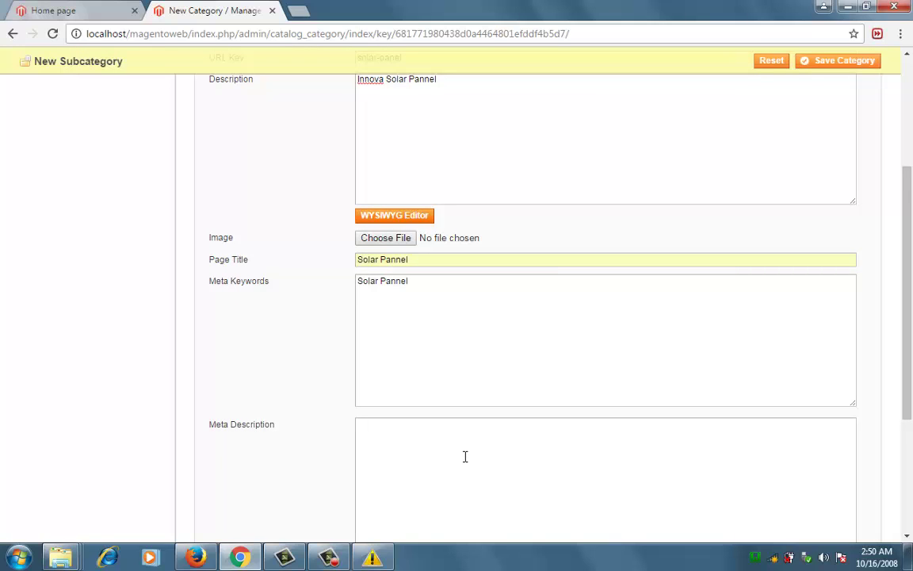
pyautogui.hotkey('ctrl', 'v')
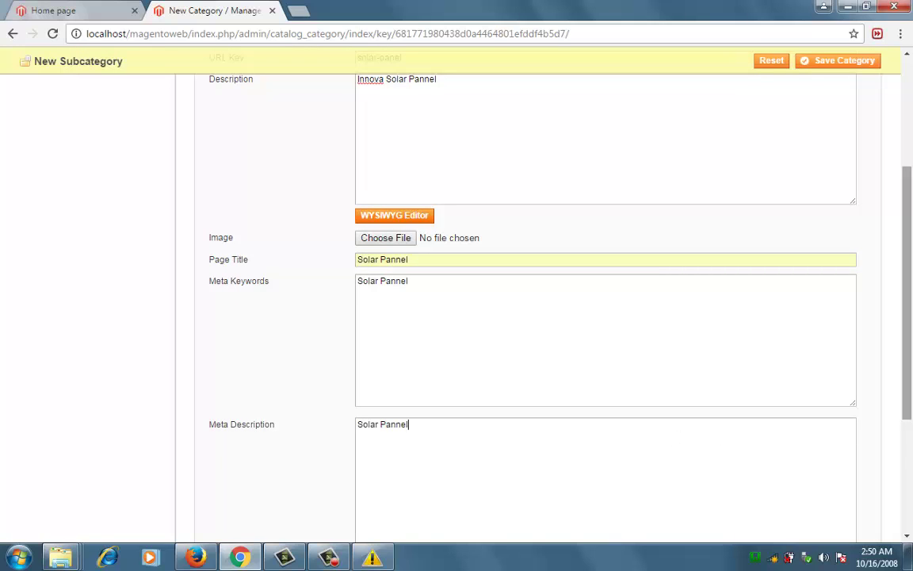
pyautogui.moveTo(909, 405); pyautogui.dragTo(910, 449)
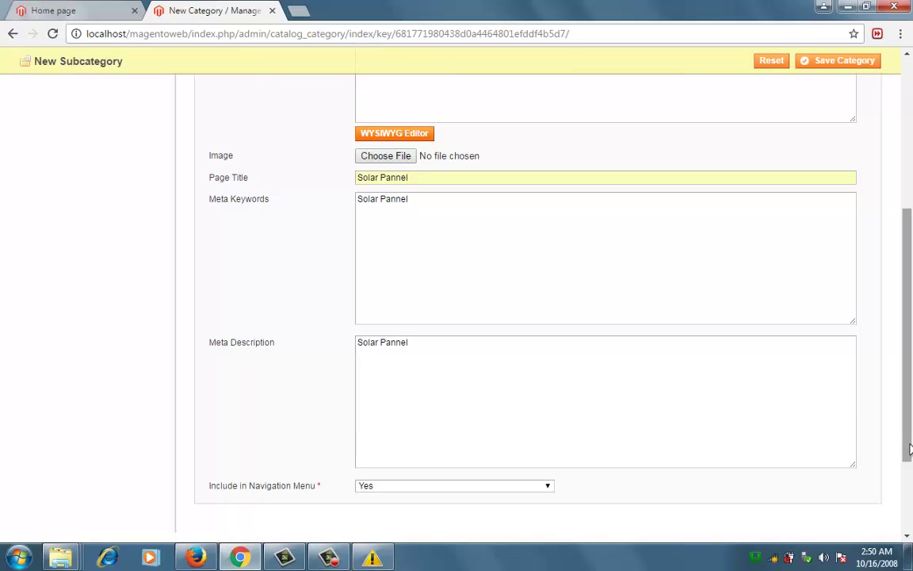
pyautogui.hotkey('ctrl', 'a')
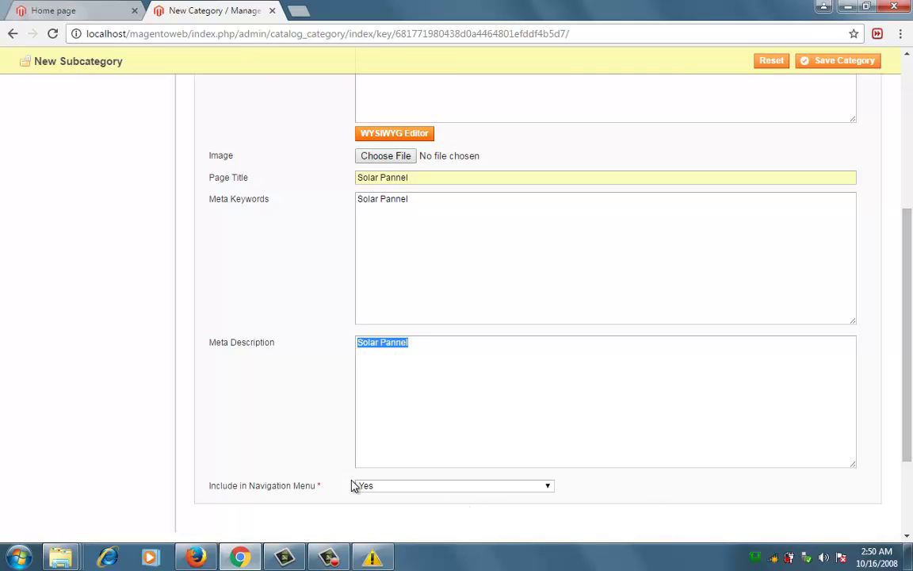
pyautogui.moveTo(908, 455); pyautogui.dragTo(911, 311)
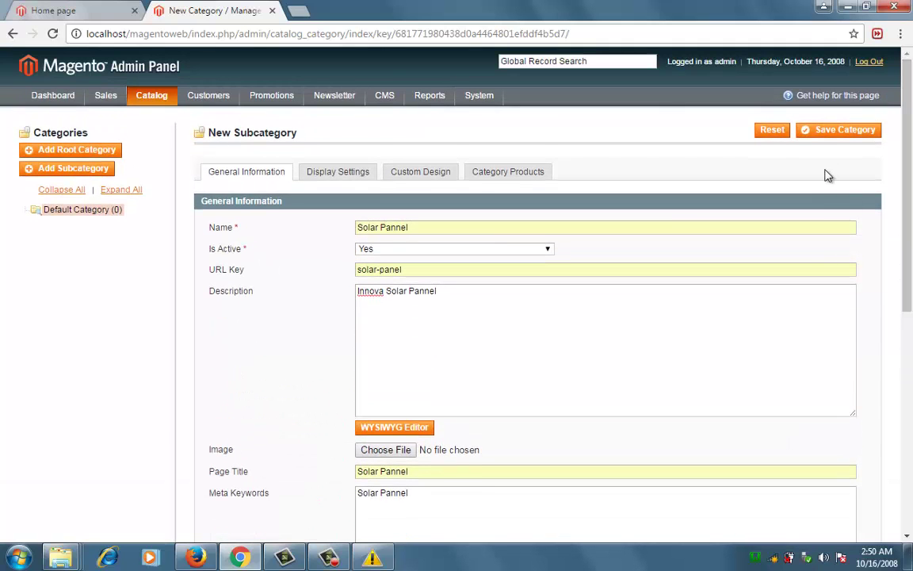
pyautogui.click(838, 132)
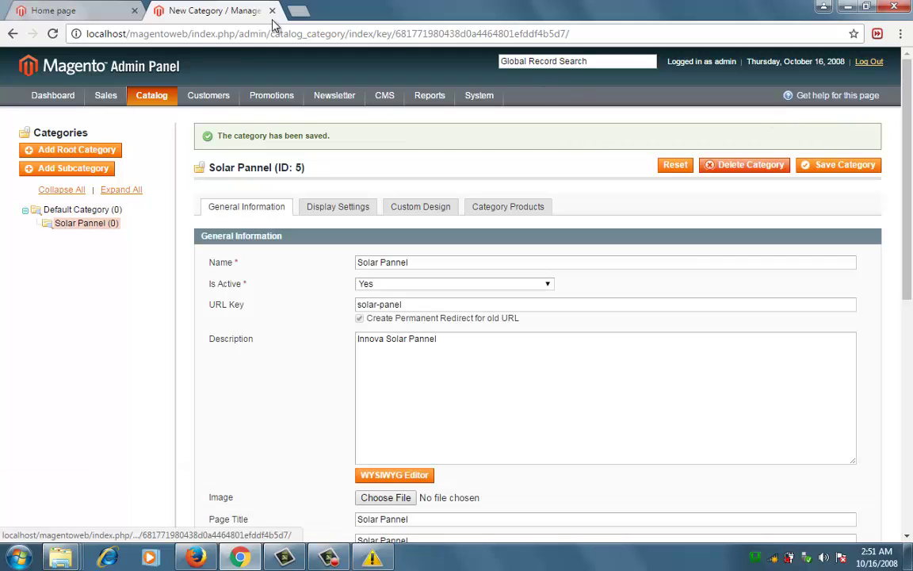
pyautogui.click(93, 8)
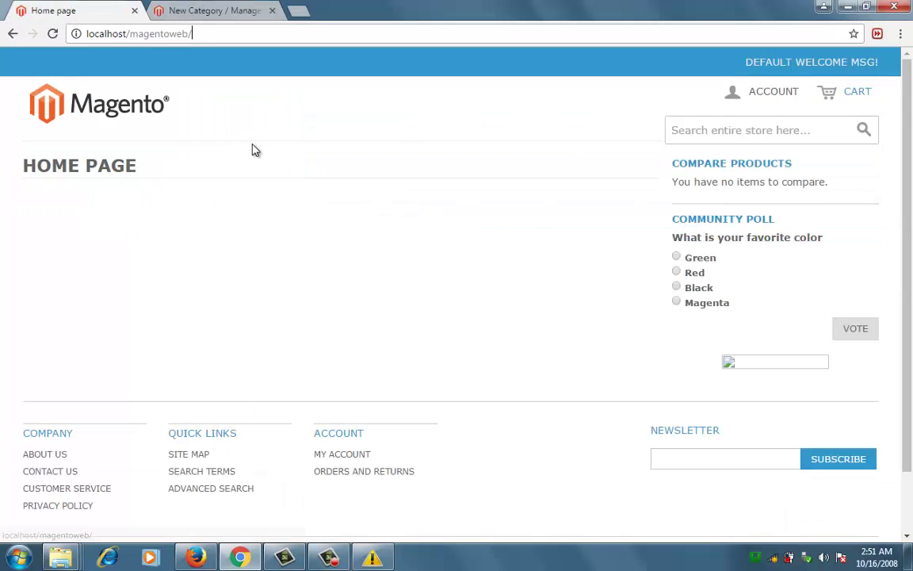
pyautogui.press('Return')
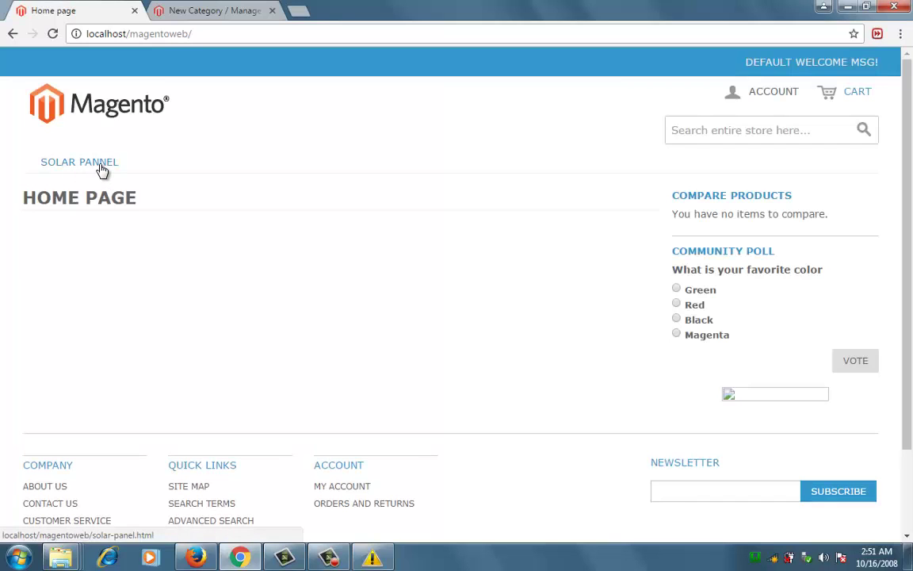
pyautogui.click(238, 10)
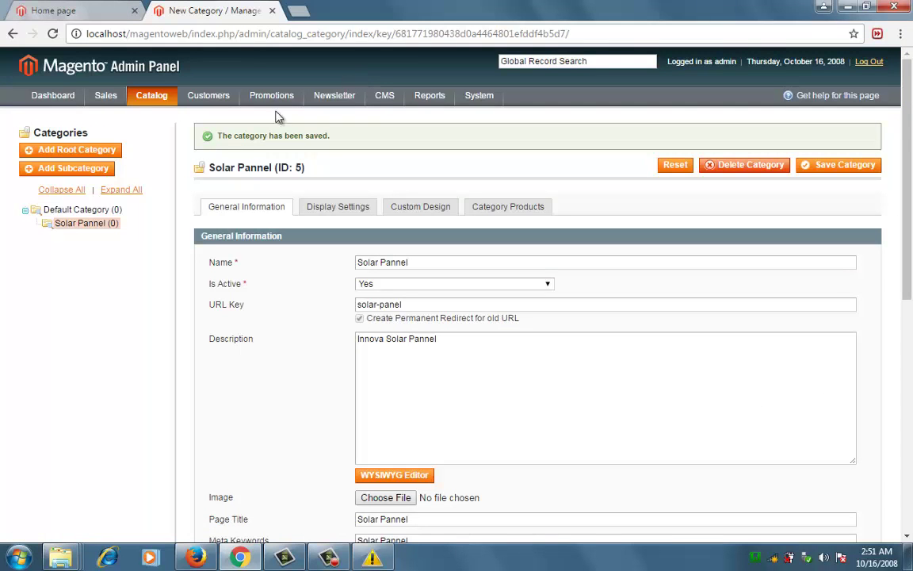
# Add active Default Category subcategory 'Solar Street Light' with URL key solar-street-light and description 'Innova Solar Street Light'.
pyautogui.click(68, 211)
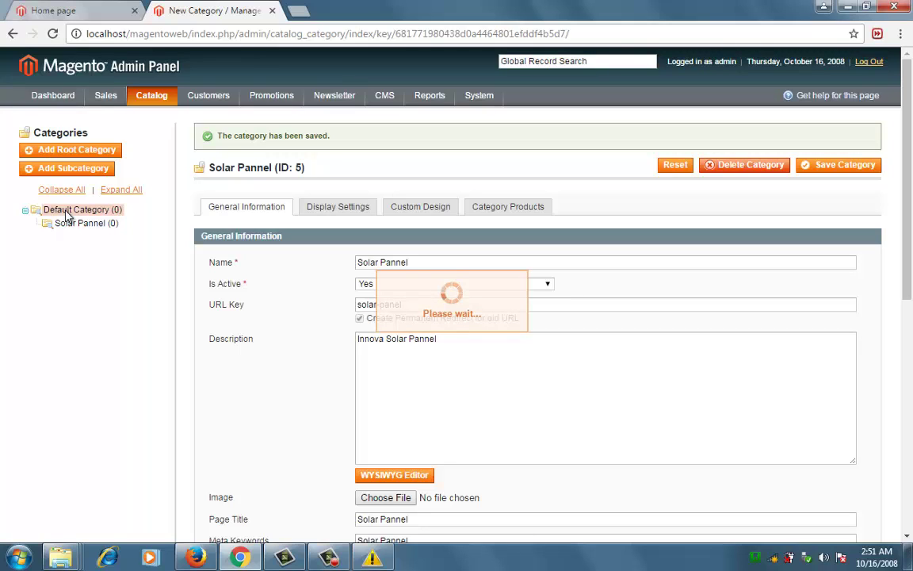
pyautogui.click(59, 169)
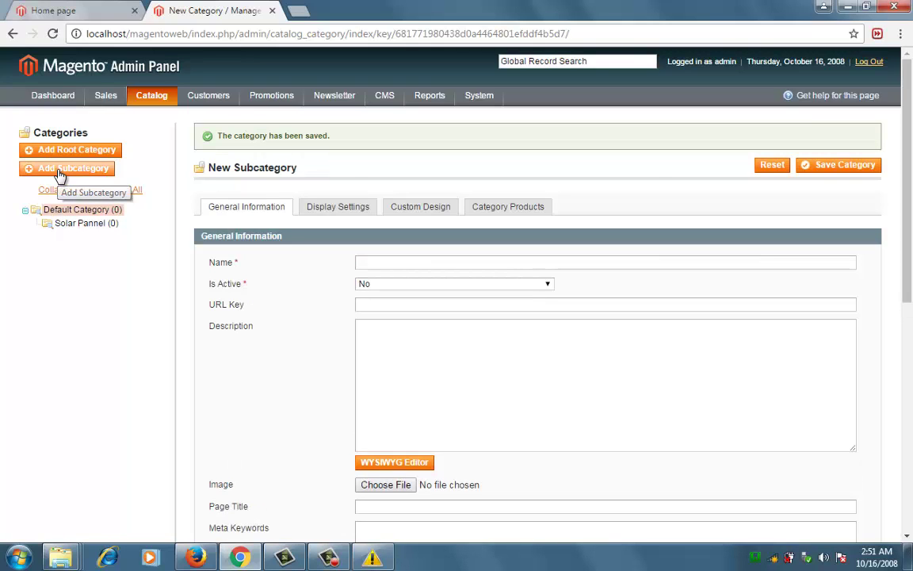
pyautogui.click(387, 257)
pyautogui.write('S')
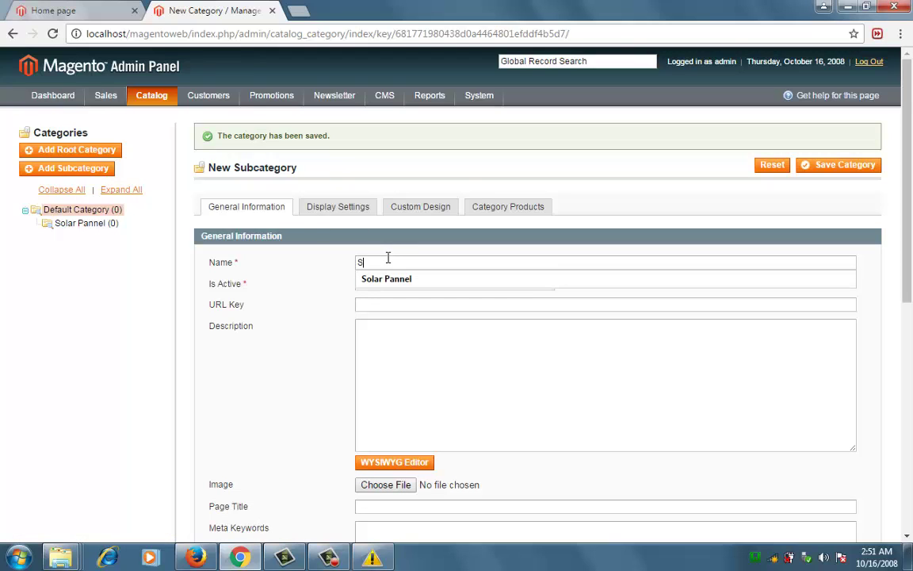
pyautogui.write('olar S')
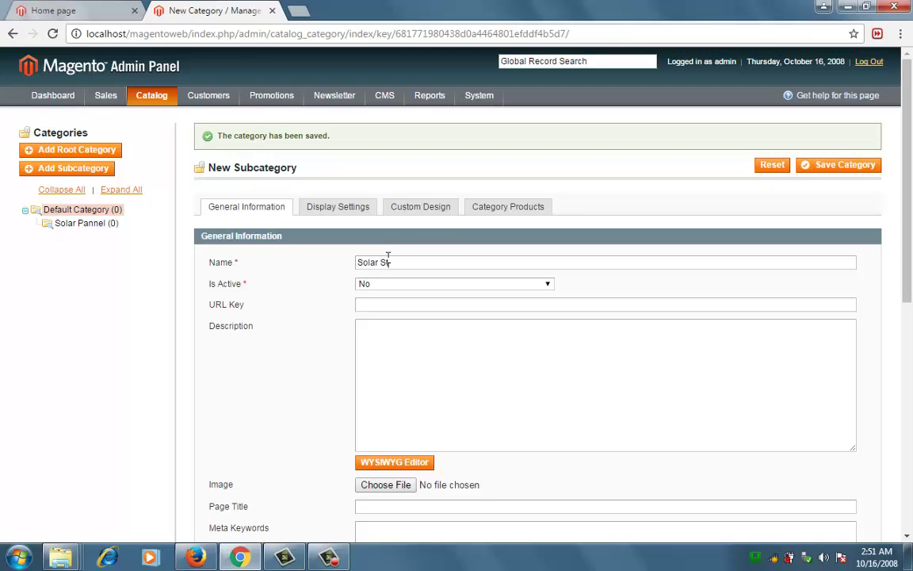
pyautogui.write('treet Light')
pyautogui.click(420, 284)
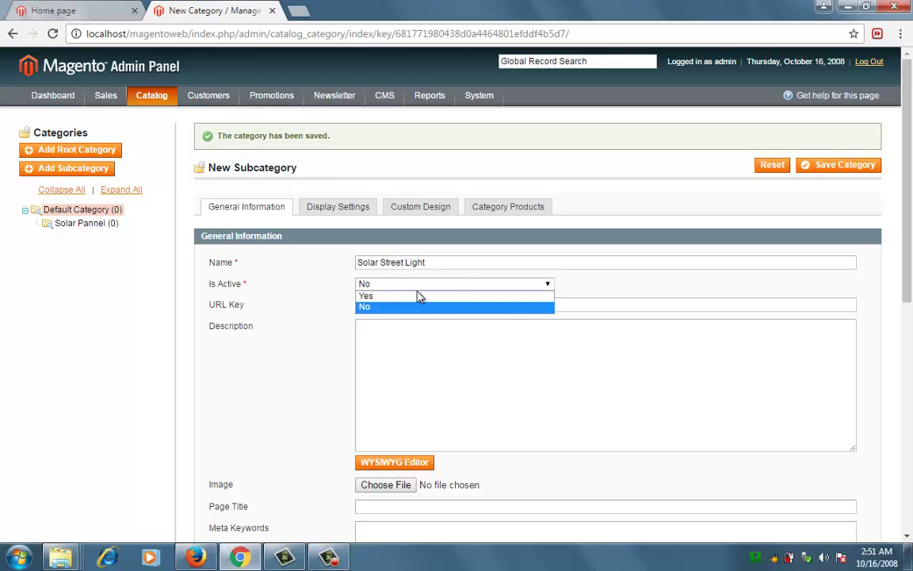
pyautogui.click(419, 298)
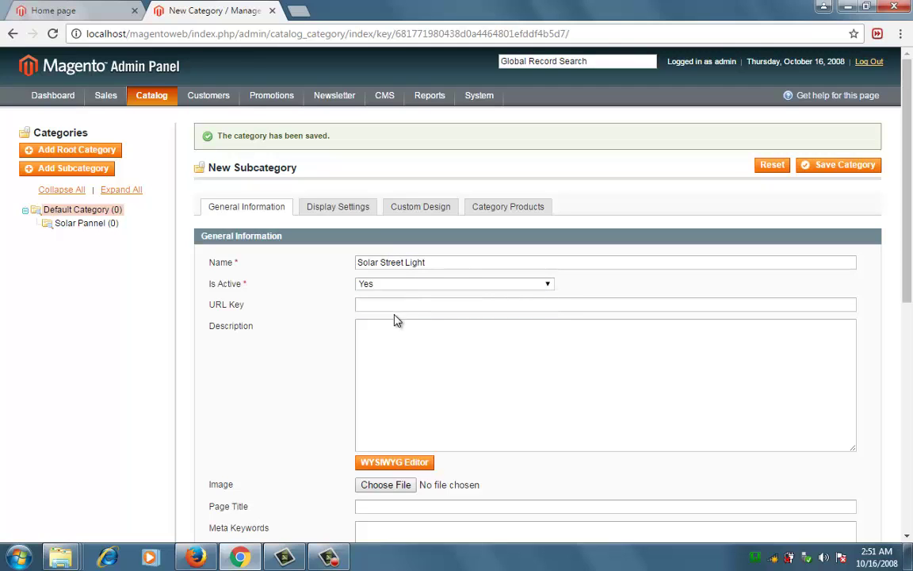
pyautogui.write('sol')
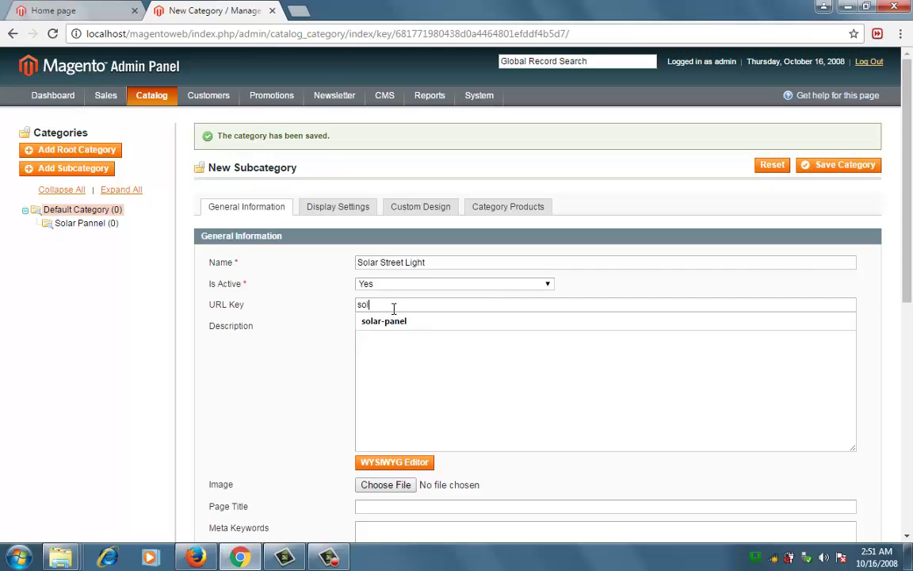
pyautogui.write('ar-str')
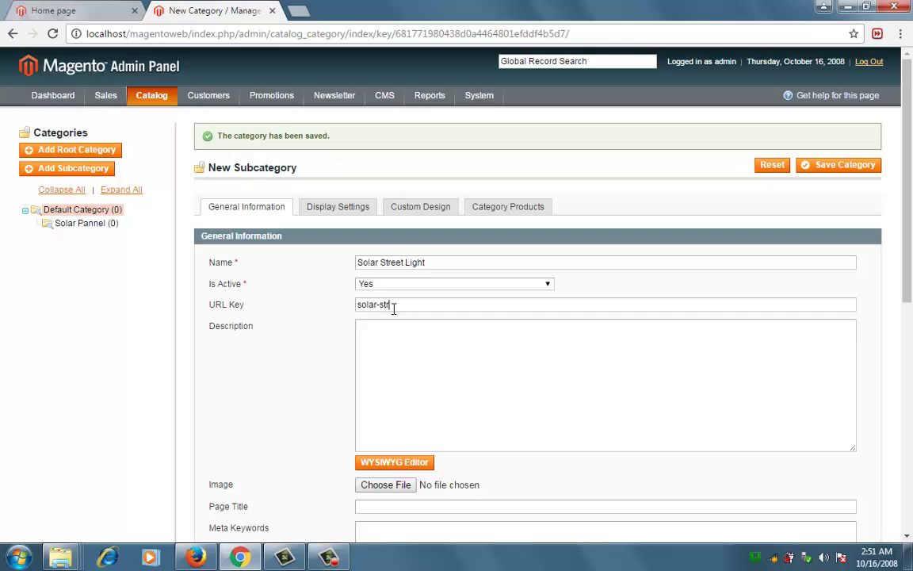
pyautogui.write('ee')
pyautogui.write('t-ligh')
pyautogui.write('Innova ')
pyautogui.write('Solar')
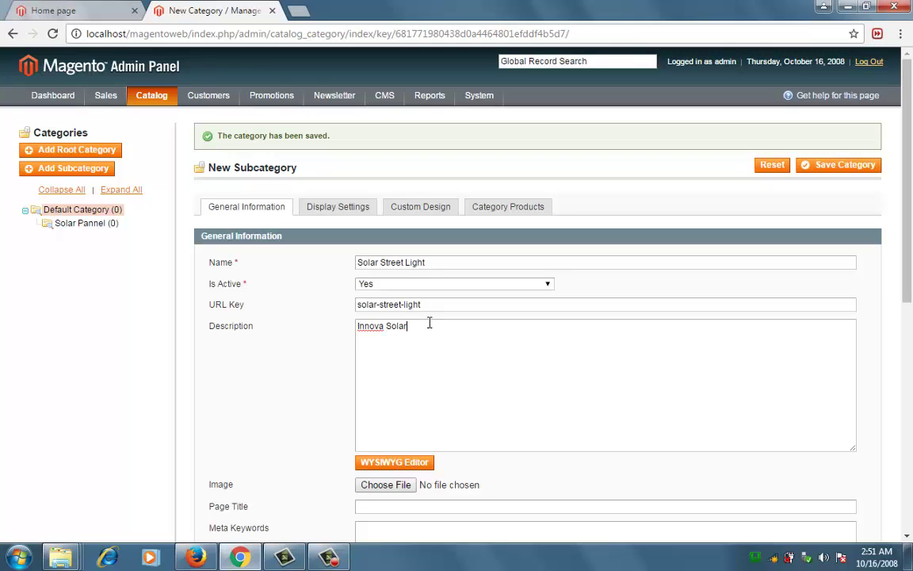
pyautogui.write(' Street Ligh')
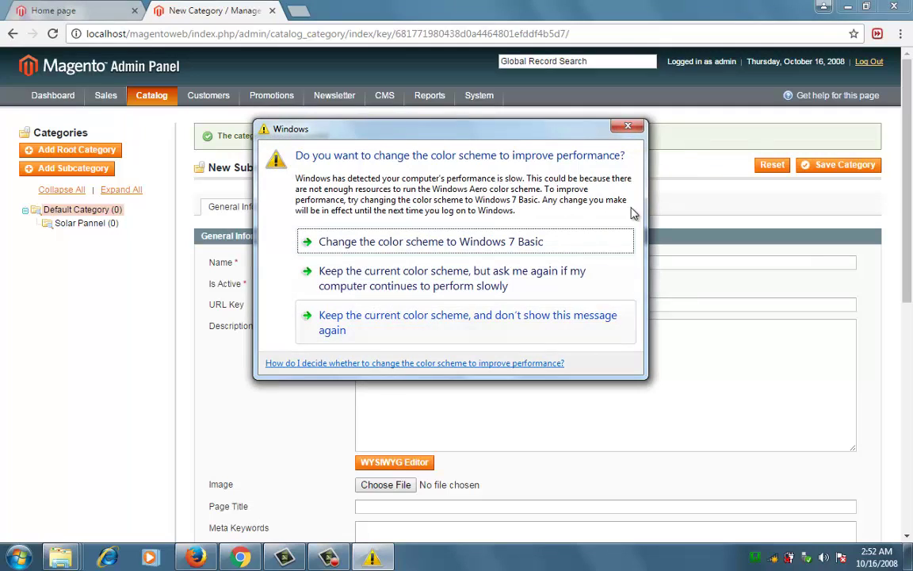
# Dismiss the colour scheme prompt and copy the description into the Page Title.
pyautogui.click(627, 126)
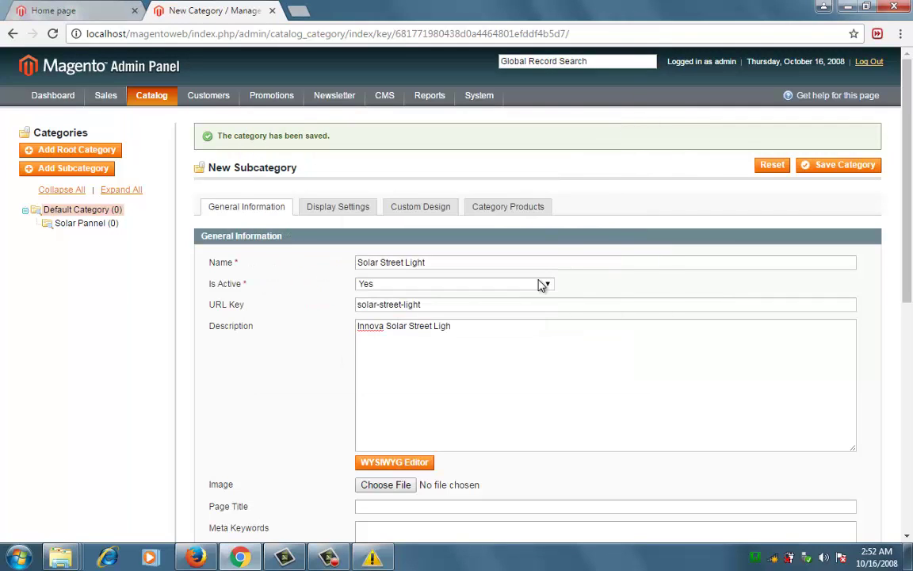
pyautogui.click(472, 326)
pyautogui.hotkey('ctrl', 'a')
pyautogui.hotkey('ctrl', 'c')
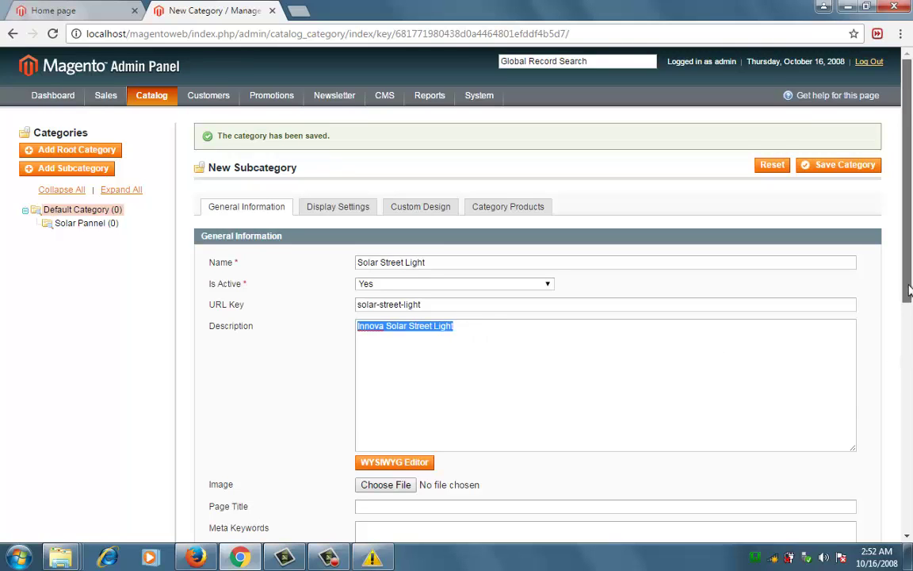
pyautogui.scroll(-2, 912, 328)
pyautogui.click(576, 356)
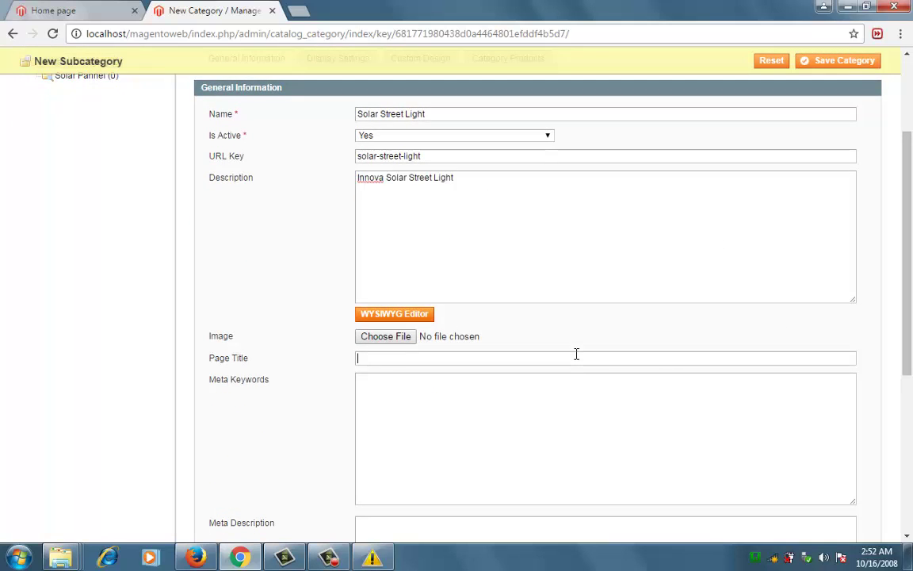
pyautogui.hotkey('ctrl', 'v')
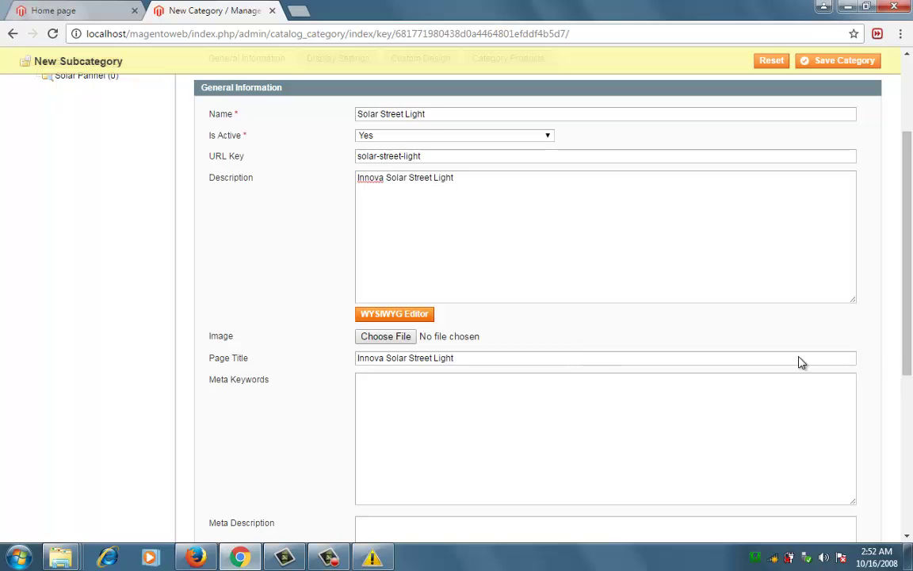
# Paste 'Innova Solar Street Light' into meta keywords and meta description, then save.
pyautogui.scroll(-1, 910, 363)
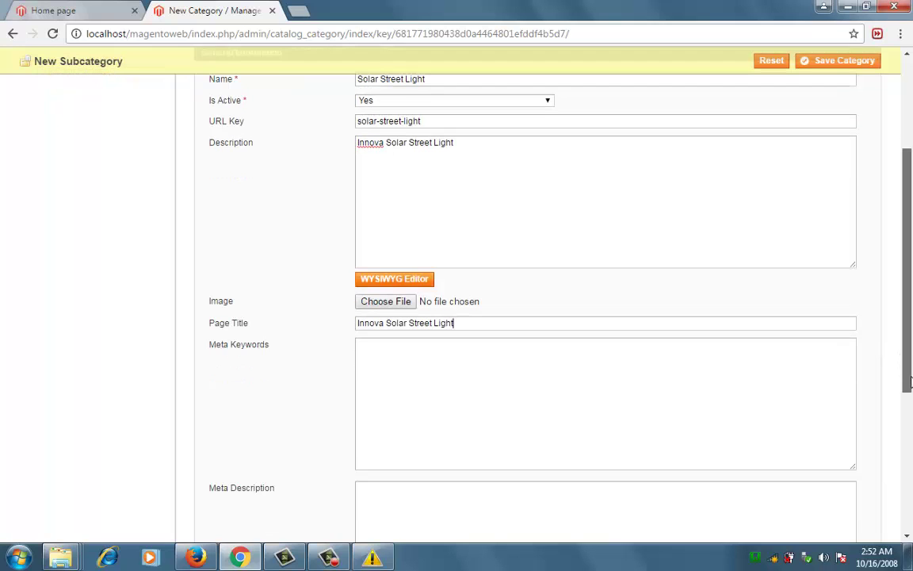
pyautogui.click(647, 370)
pyautogui.hotkey('ctrl', 'v')
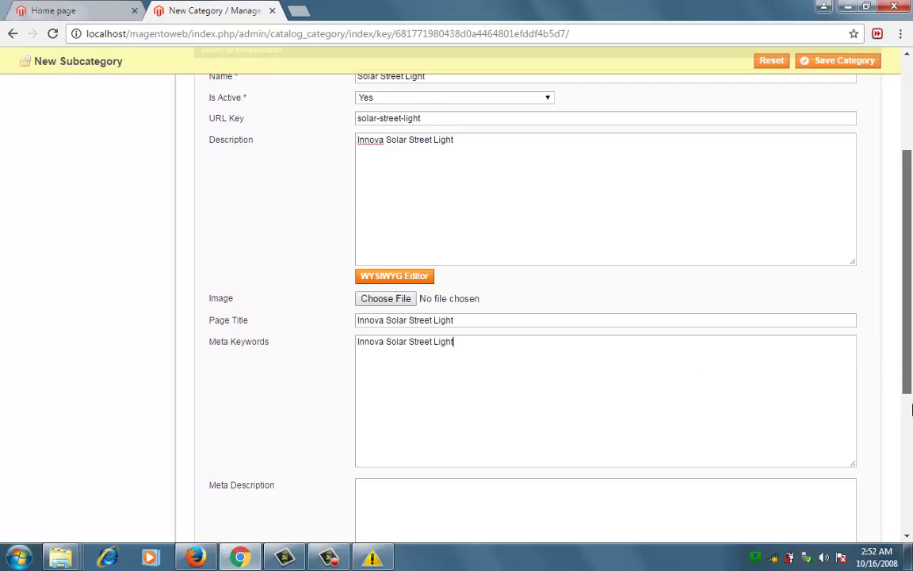
pyautogui.scroll(-3, 911, 408)
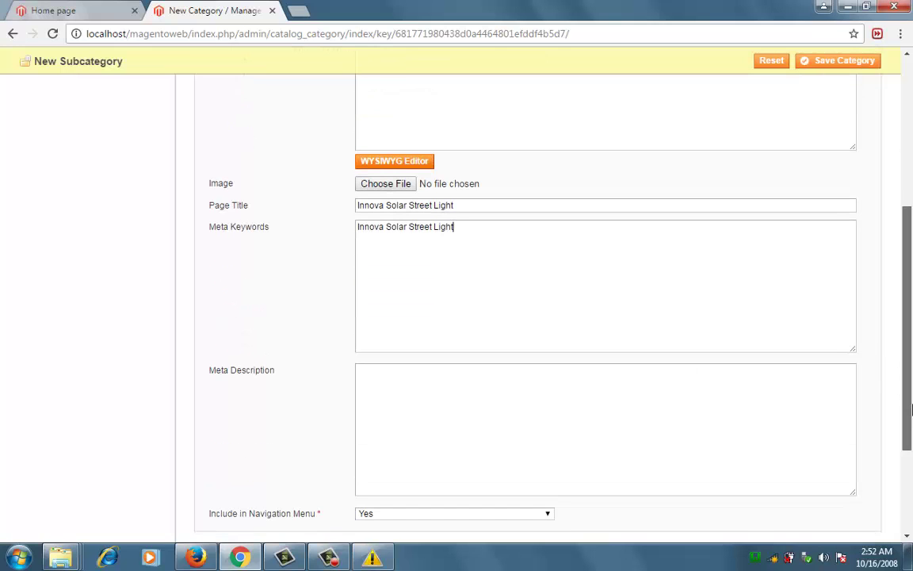
pyautogui.click(604, 390)
pyautogui.hotkey('ctrl', 'v')
pyautogui.scroll(-2, 912, 428)
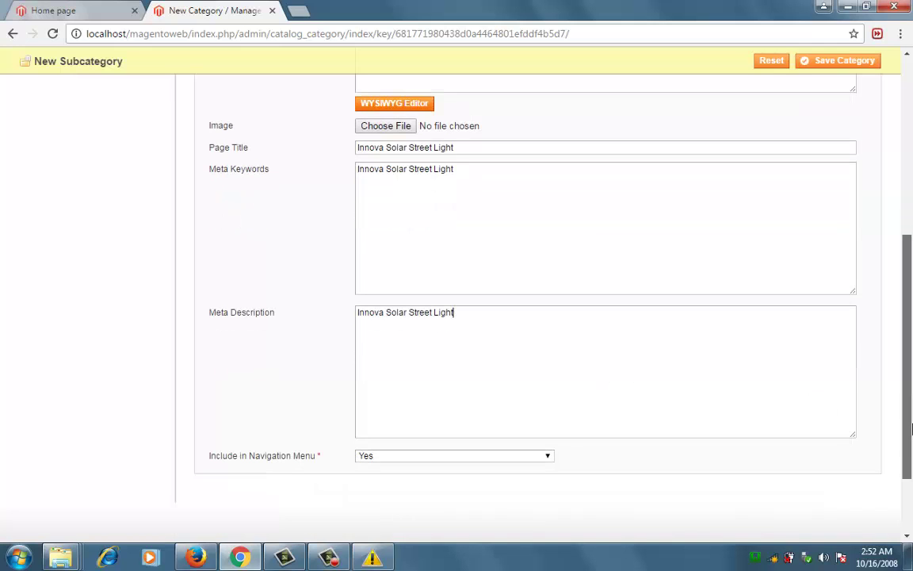
pyautogui.scroll(5, 912, 428)
pyautogui.click(838, 60)
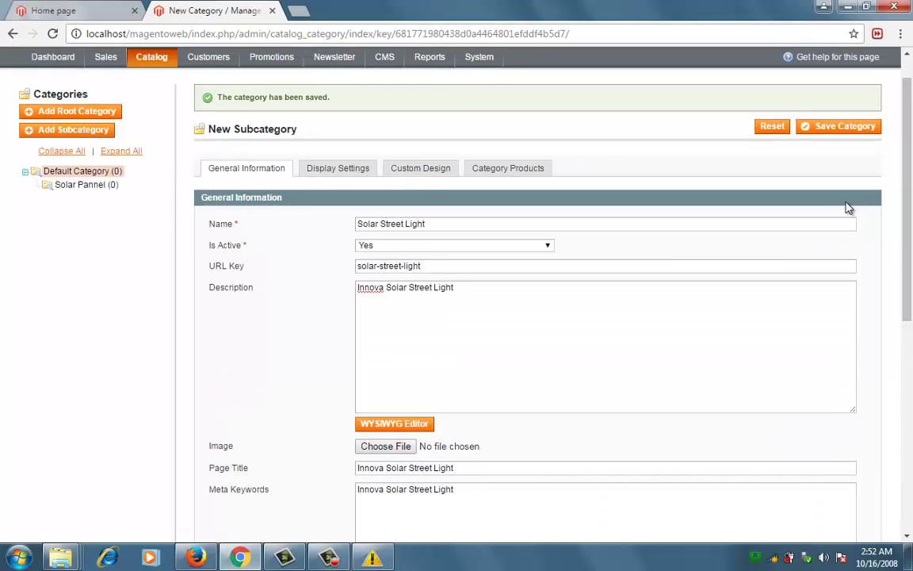
# Save Solar Street Light as category ID 6, then switch to the storefront home page.
pyautogui.click(826, 132)
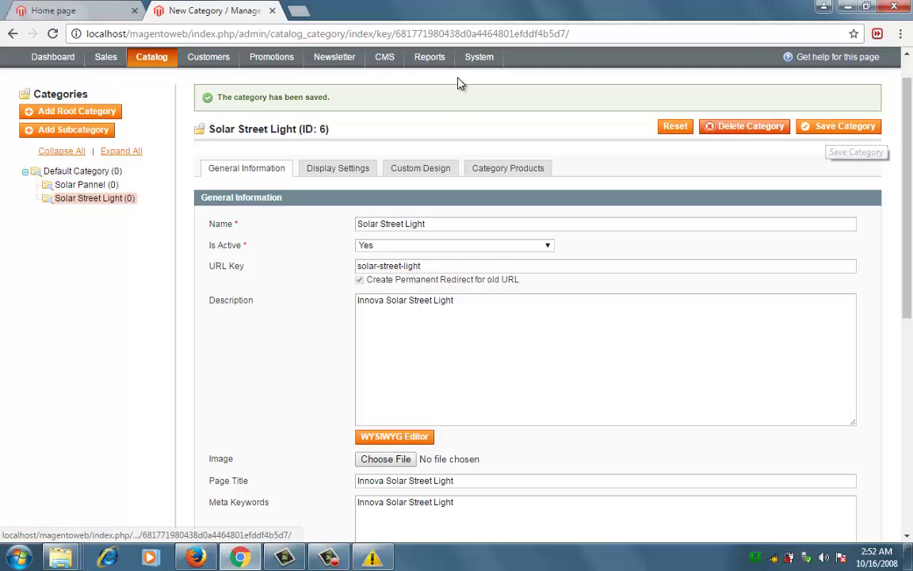
pyautogui.click(82, 7)
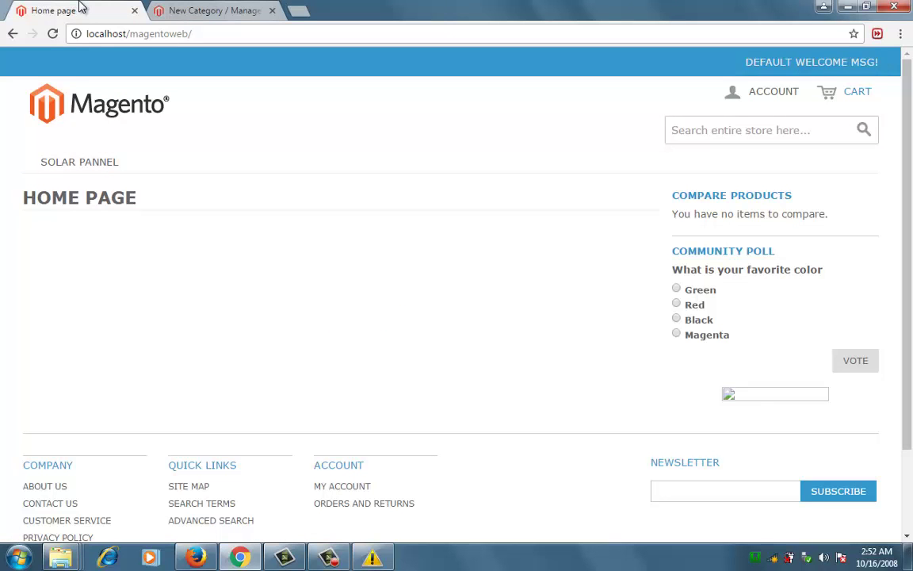
# Reload the storefront to confirm the SOLAR STREET LIGHT link, then return to the admin category editor.
pyautogui.press('F5')
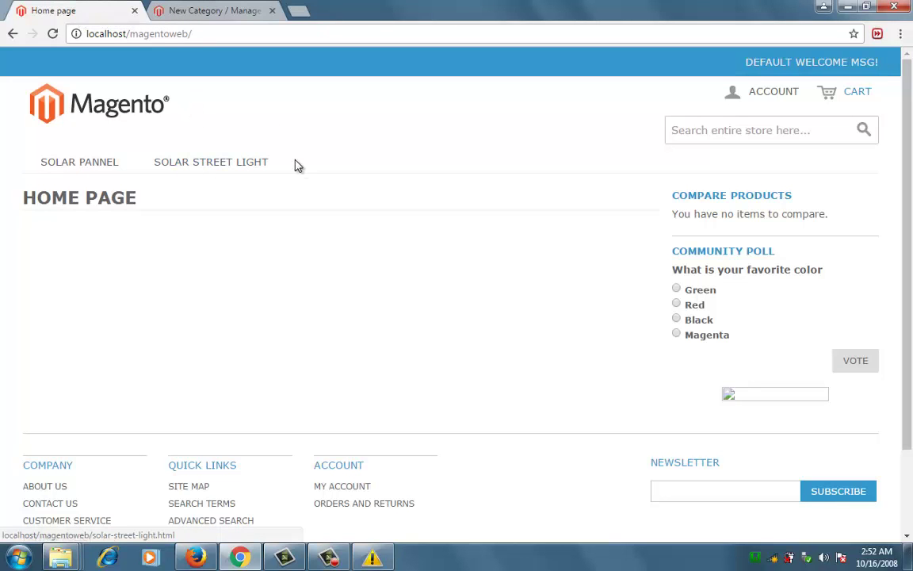
pyautogui.click(234, 9)
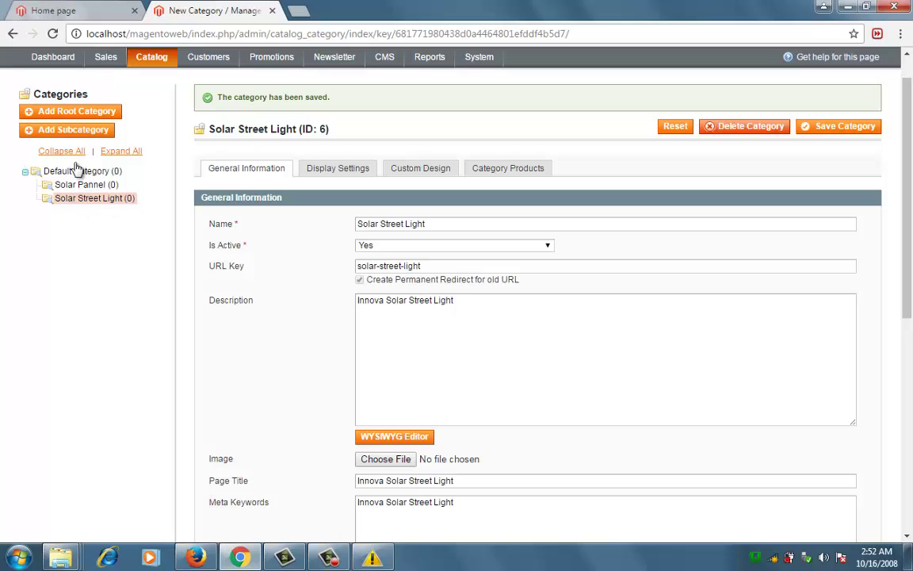
# Add an active subcategory 'Solar Street Light-5w' under Solar Street Light.
pyautogui.click(63, 133)
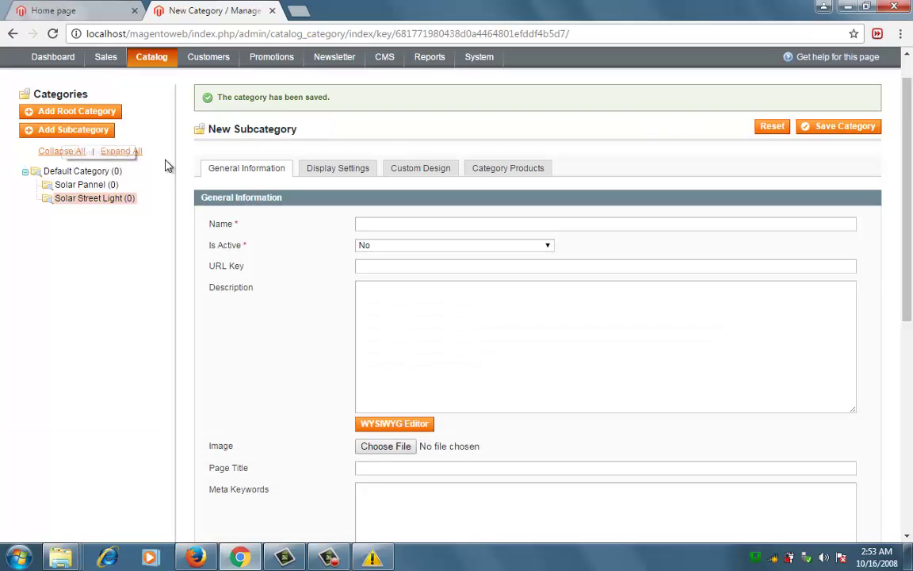
pyautogui.click(377, 221)
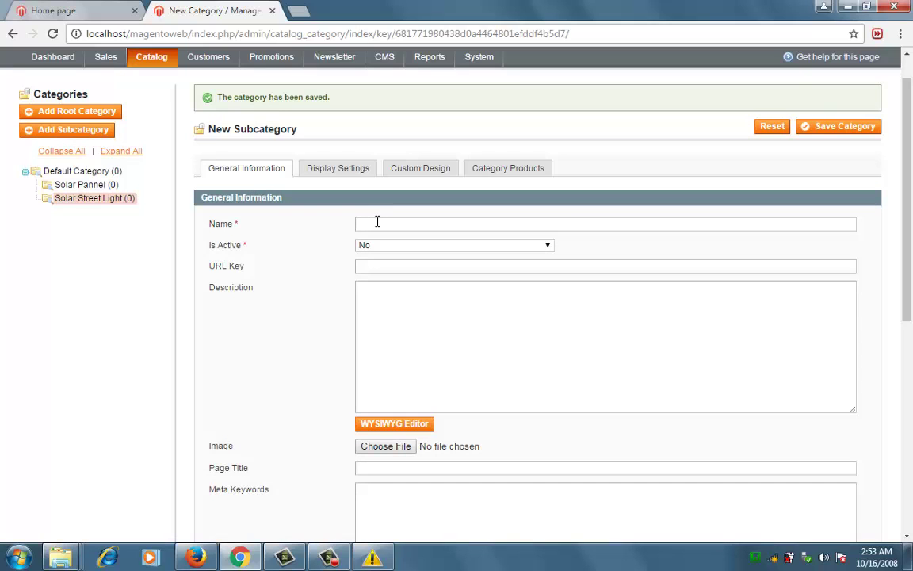
pyautogui.write('Sol')
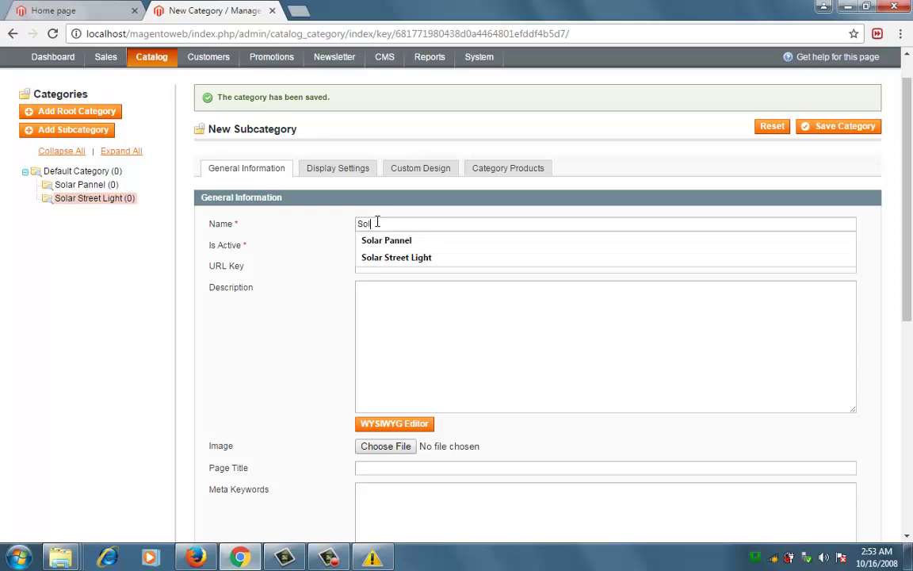
pyautogui.write('ar Street Light')
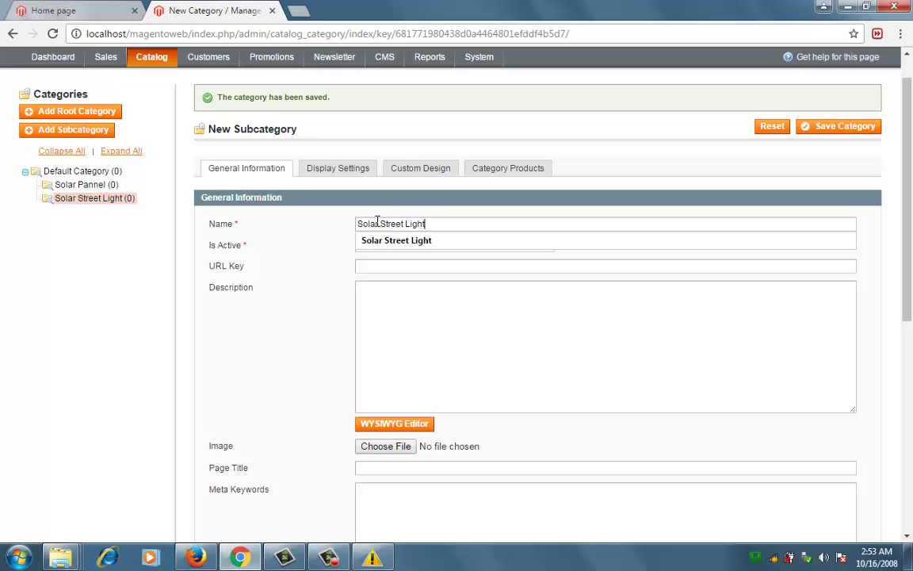
pyautogui.write('-5w')
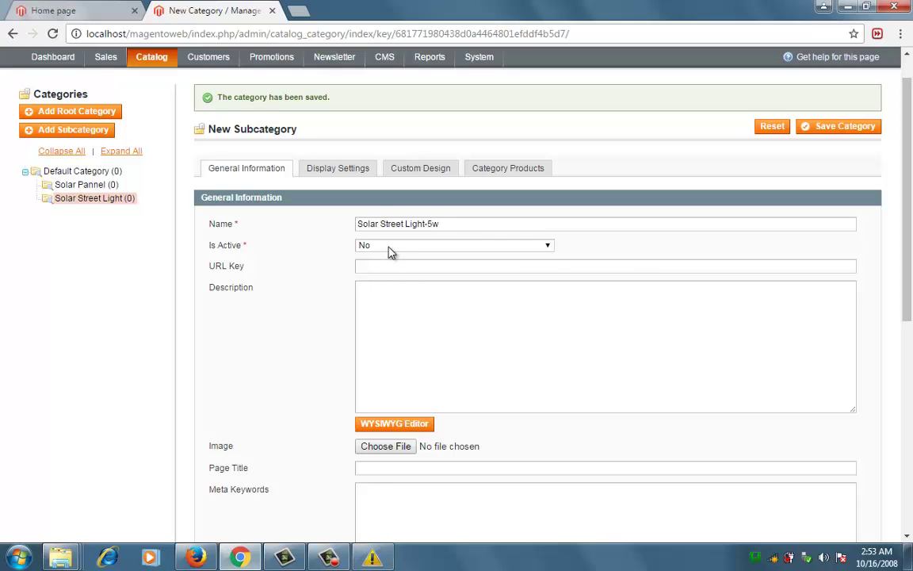
pyautogui.click(388, 247)
pyautogui.click(387, 258)
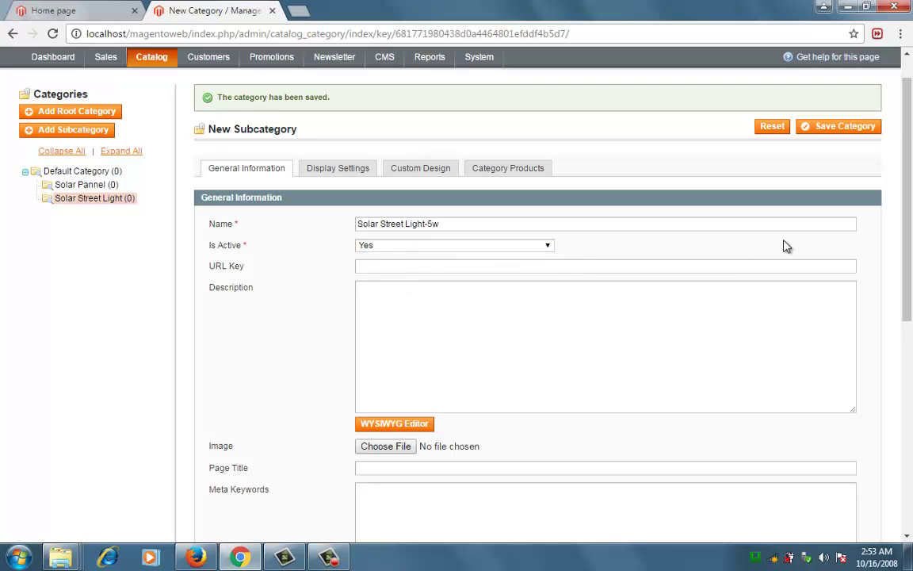
# Copy the name 'Solar Street Light-5w' into the Description field.
pyautogui.moveTo(909, 269); pyautogui.dragTo(909, 285)
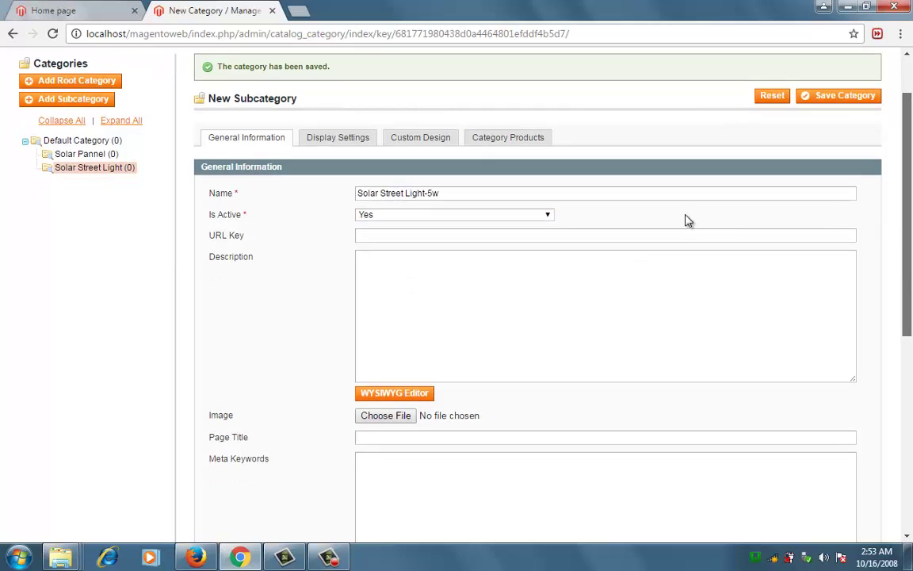
pyautogui.tripleClick(529, 195)
pyautogui.hotkey('ctrl', 'c')
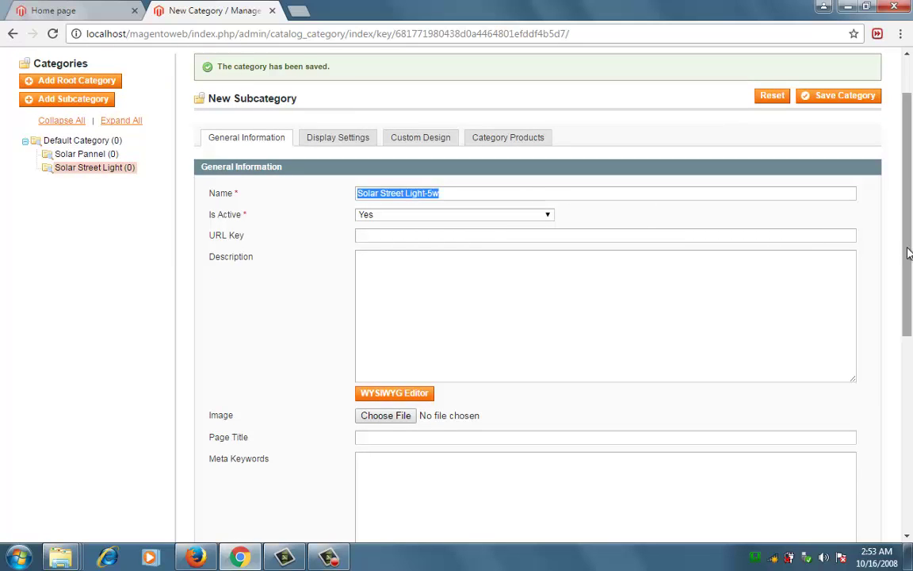
pyautogui.moveTo(909, 256); pyautogui.dragTo(910, 261)
pyautogui.click(528, 255)
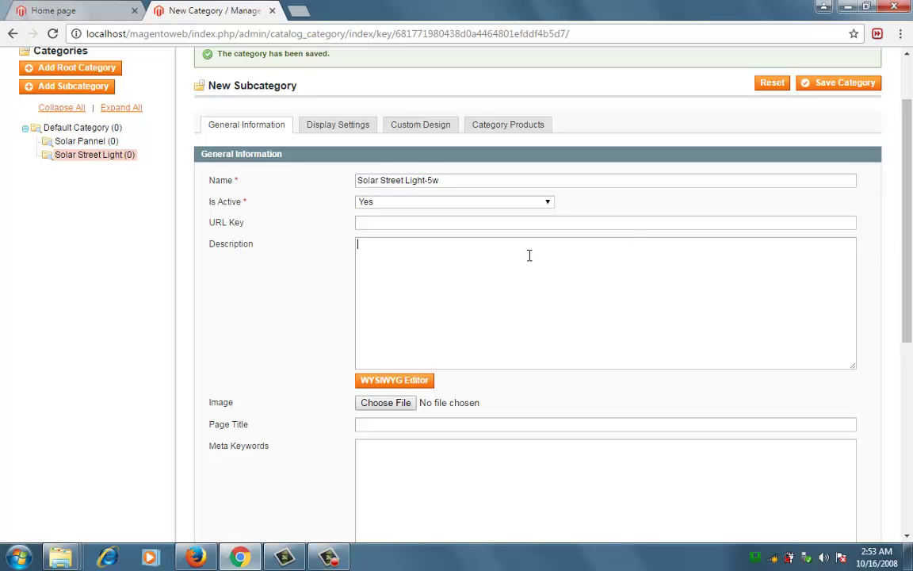
pyautogui.hotkey('ctrl', 'v')
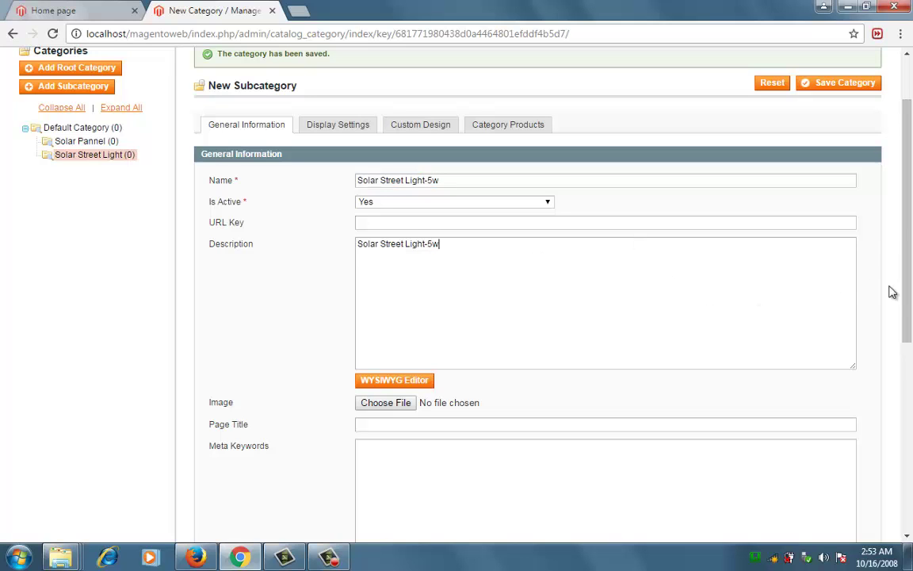
# Paste 'Solar Street Light-5w' into Page Title, Meta Keywords and Meta Description.
pyautogui.moveTo(909, 302); pyautogui.dragTo(909, 326)
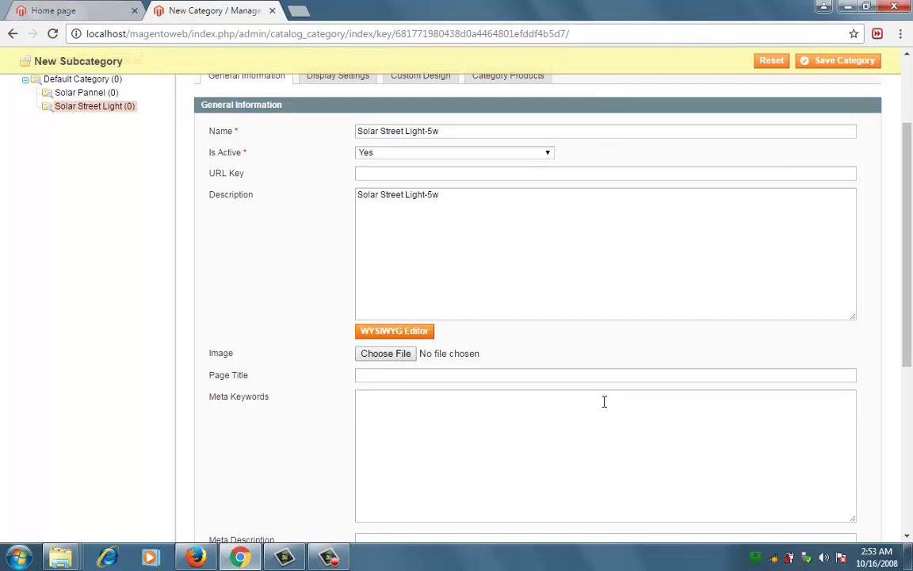
pyautogui.click(477, 373)
pyautogui.hotkey('ctrl', 'v')
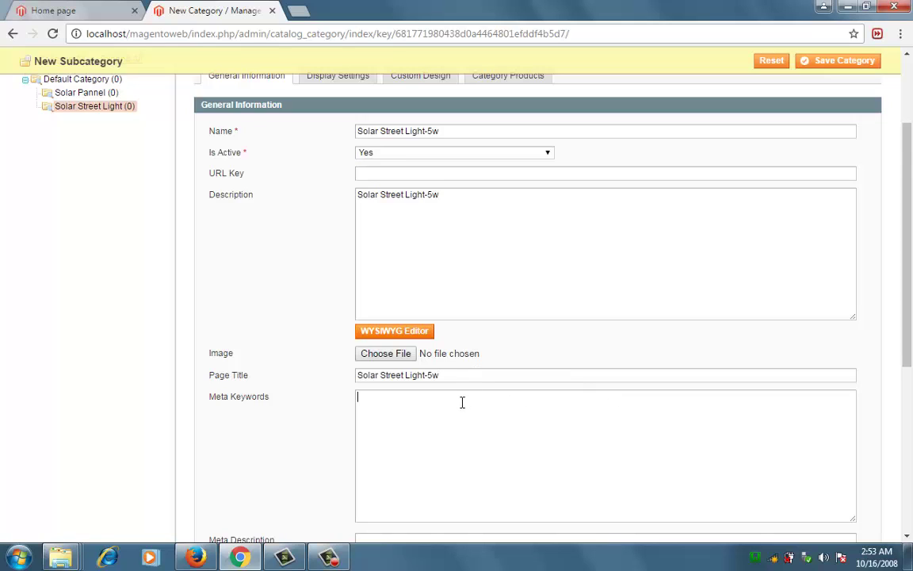
pyautogui.click(462, 401)
pyautogui.hotkey('ctrl', 'v')
pyautogui.scroll(-3, 812, 313)
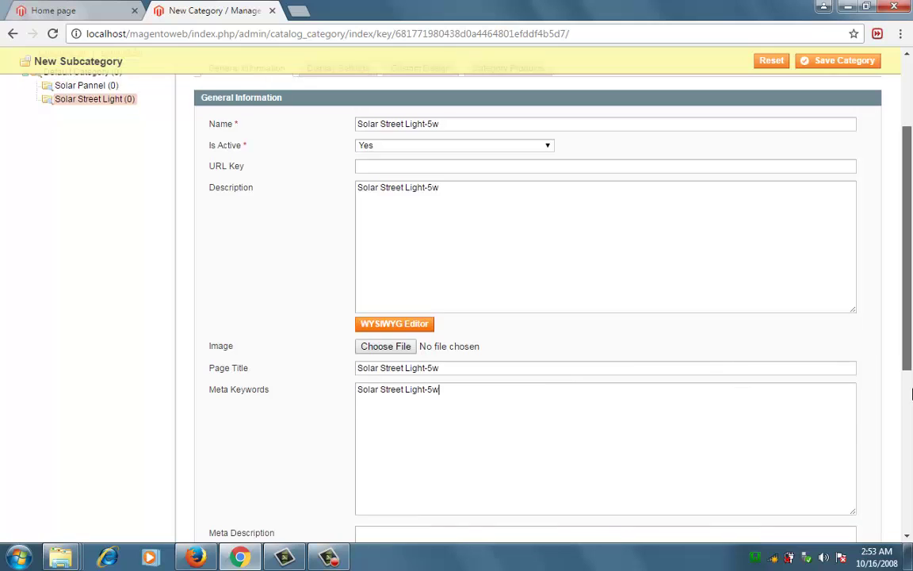
pyautogui.click(522, 456)
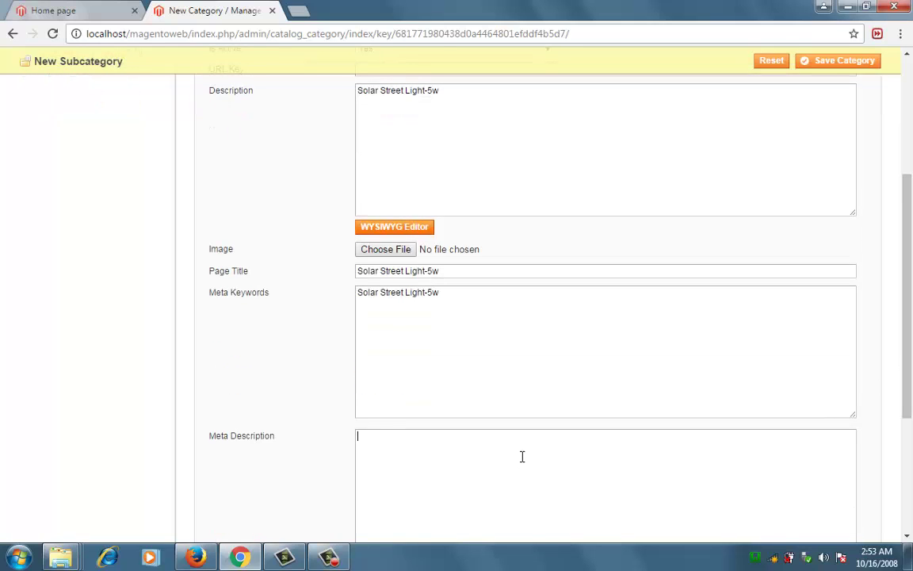
pyautogui.hotkey('ctrl', 'v')
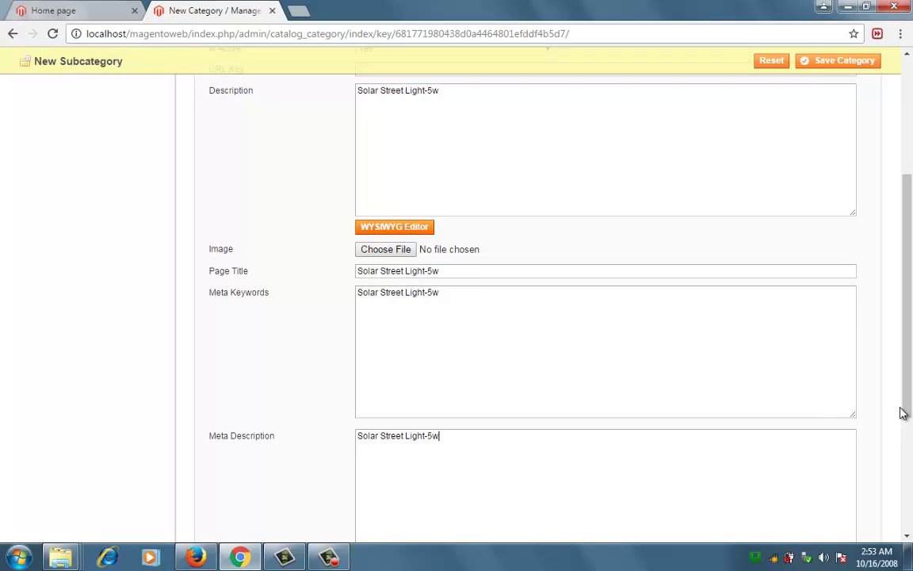
pyautogui.moveTo(909, 426); pyautogui.dragTo(907, 481)
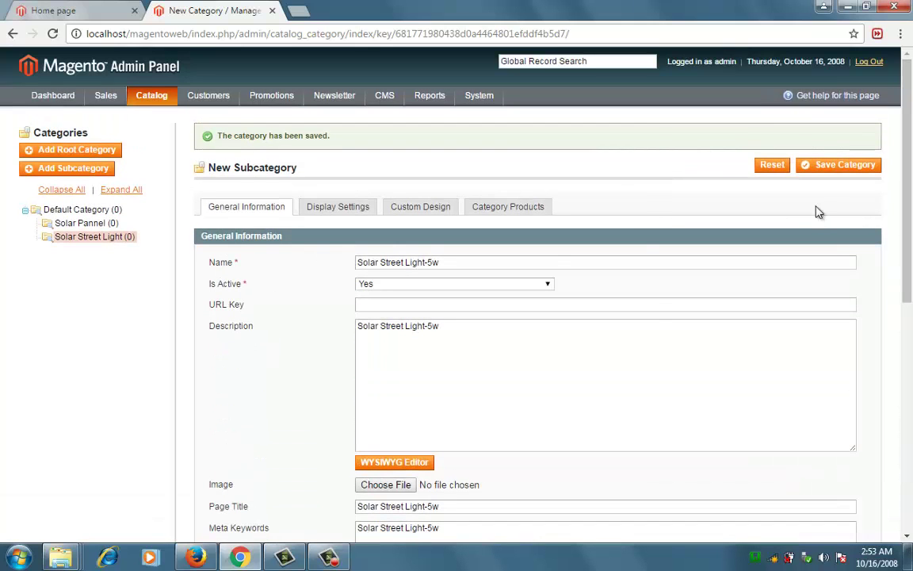
# Save Solar Street Light-5w as category ID 7, then open Solar Street Light in the storefront.
pyautogui.press('Escape')
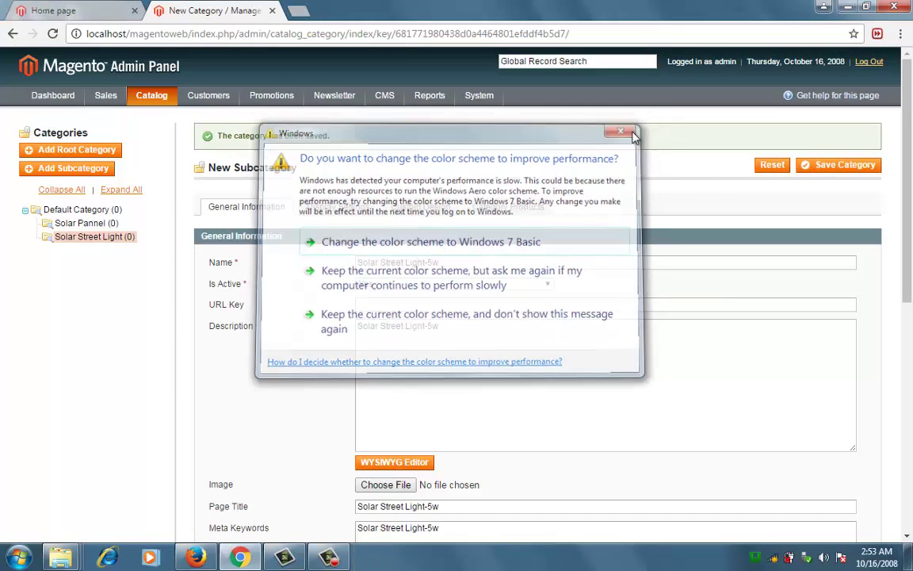
pyautogui.click(835, 167)
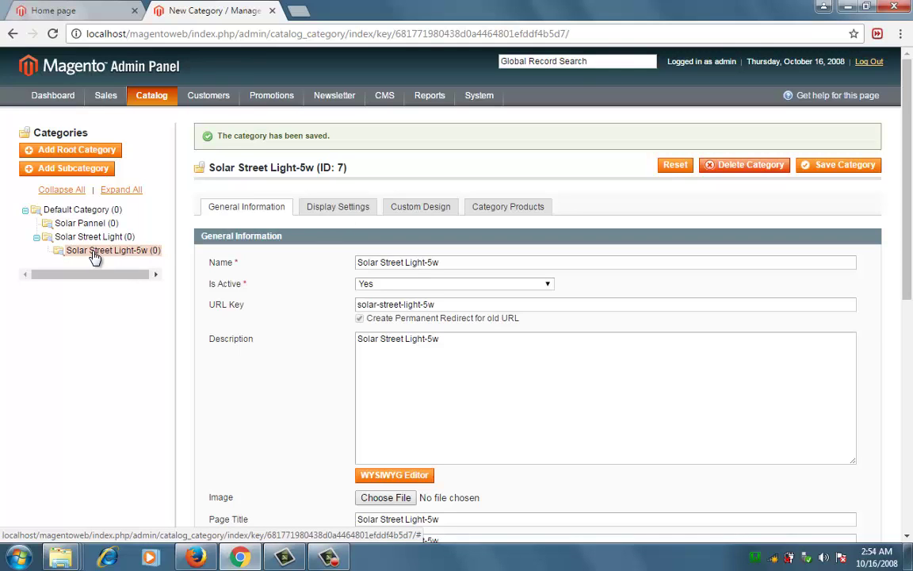
pyautogui.click(68, 10)
pyautogui.click(231, 172)
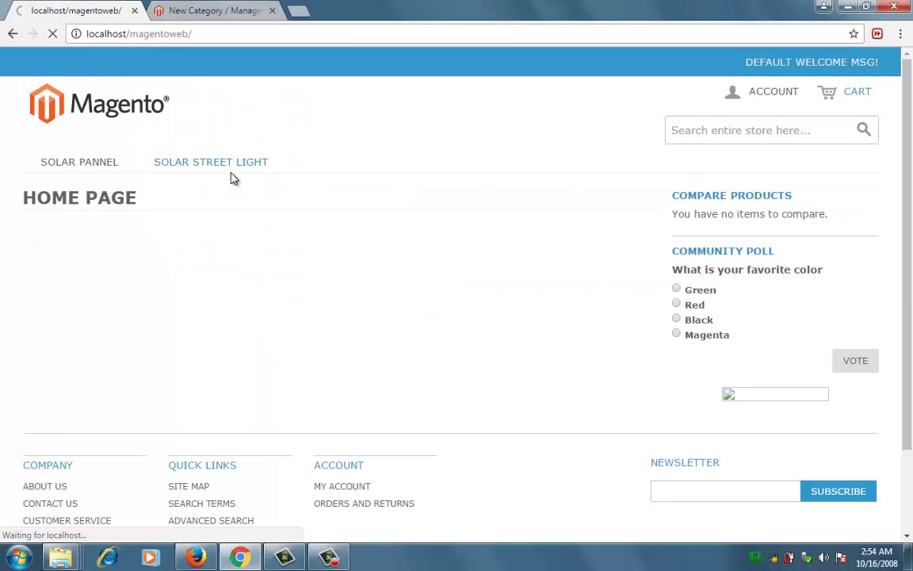
# Reload the store home page and check the SOLAR PANNEL and SOLAR STREET LIGHT navigation entries.
pyautogui.moveTo(231, 177)
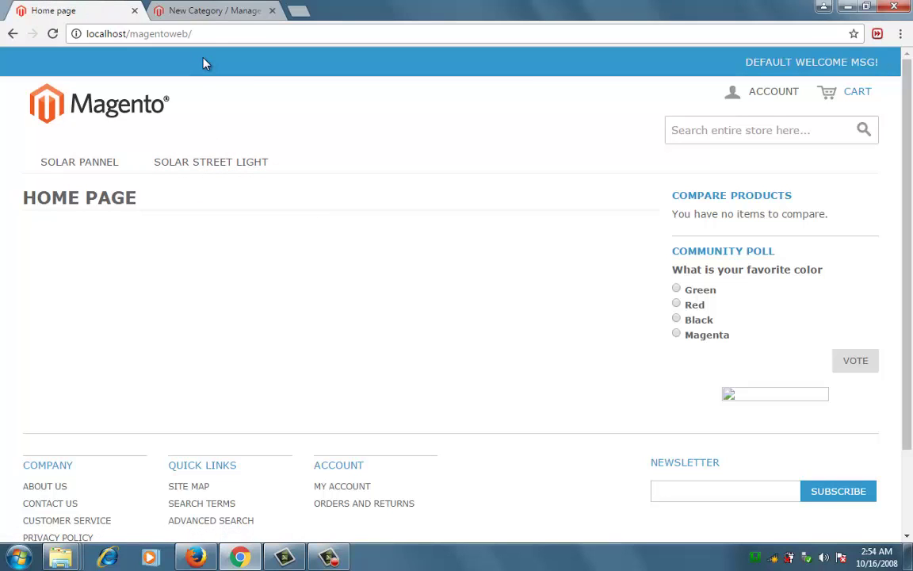
pyautogui.click(211, 32)
pyautogui.press('Return')
pyautogui.moveTo(907, 204); pyautogui.dragTo(911, 225)
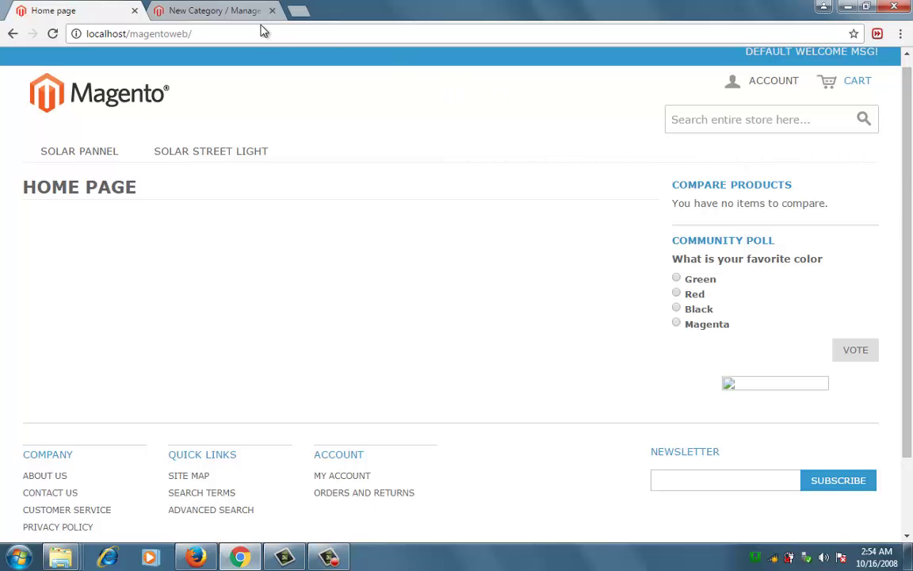
pyautogui.click(226, 11)
pyautogui.click(99, 14)
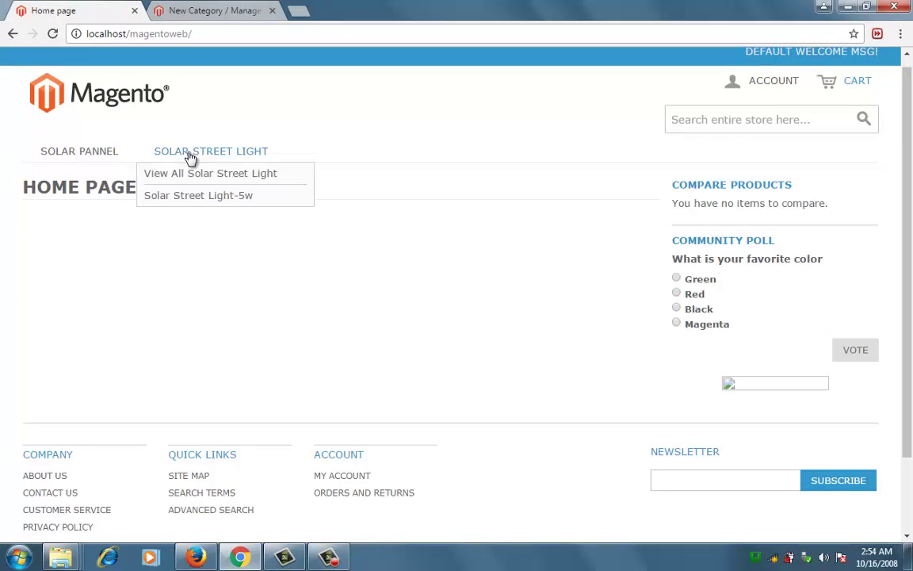
pyautogui.click(329, 558)
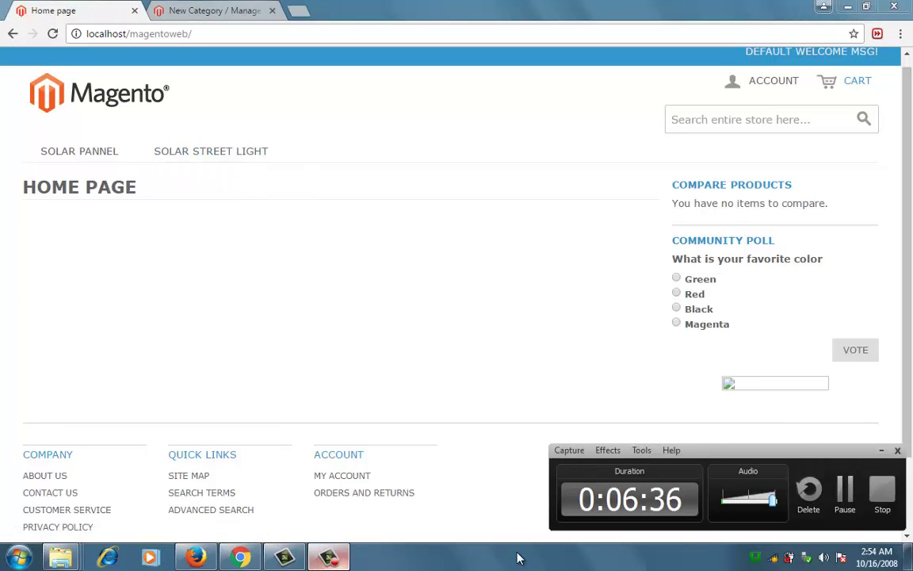